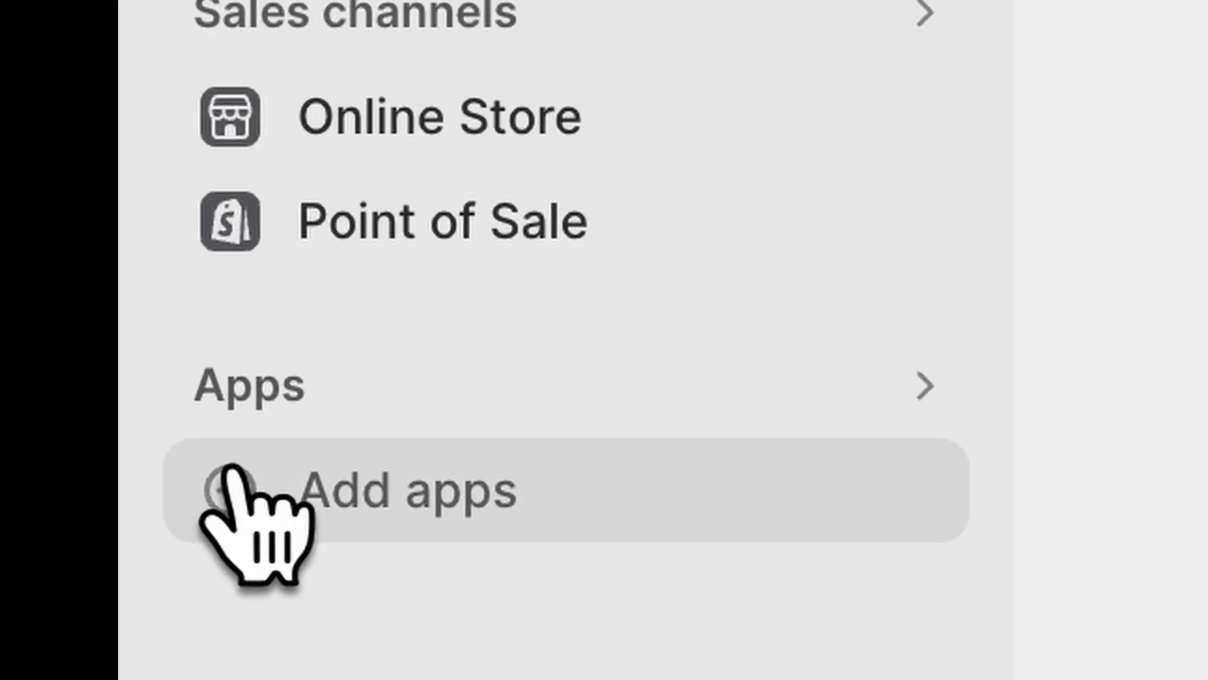
# Open the Shopify App Store from the store admin and search it for "cj dropshipping".
pyautogui.click(31, 554)
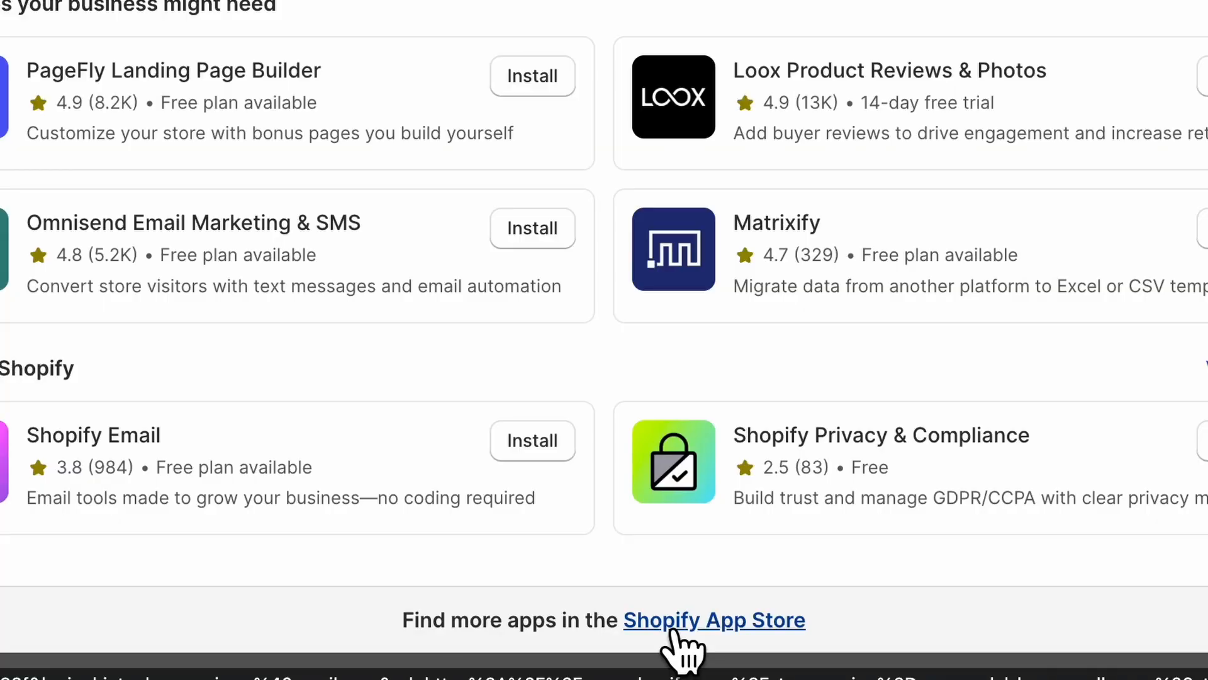
pyautogui.click(673, 632)
pyautogui.click(404, 127)
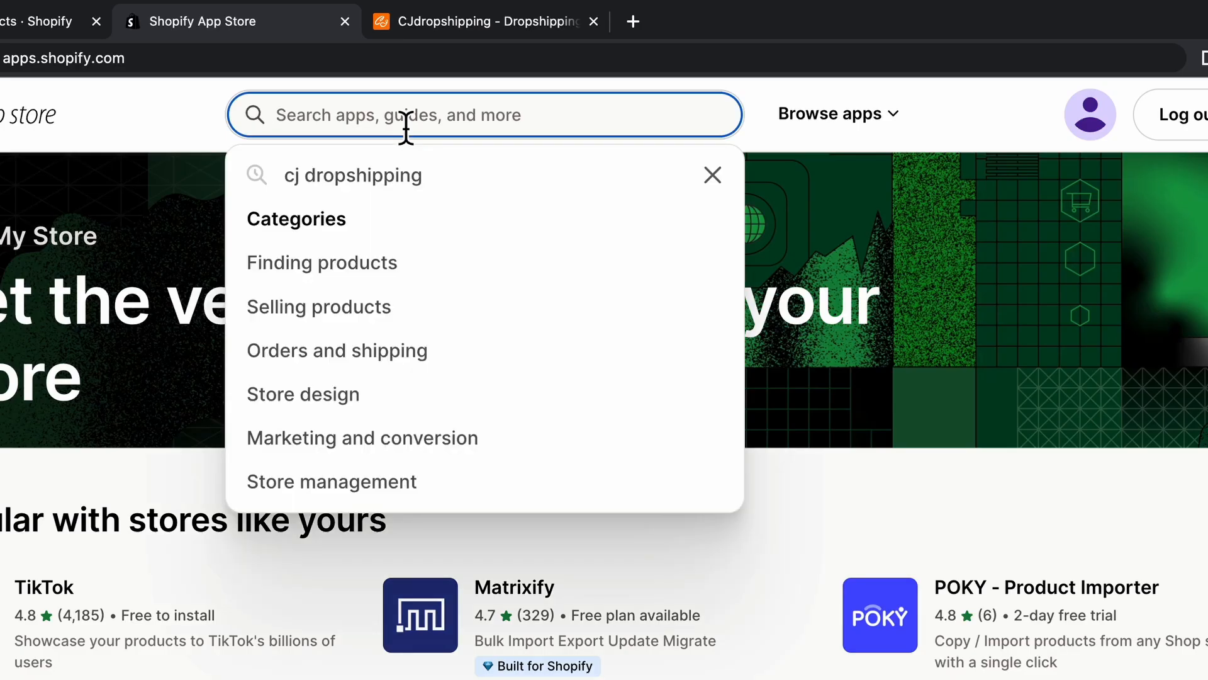
pyautogui.write('cj')
pyautogui.click(426, 179)
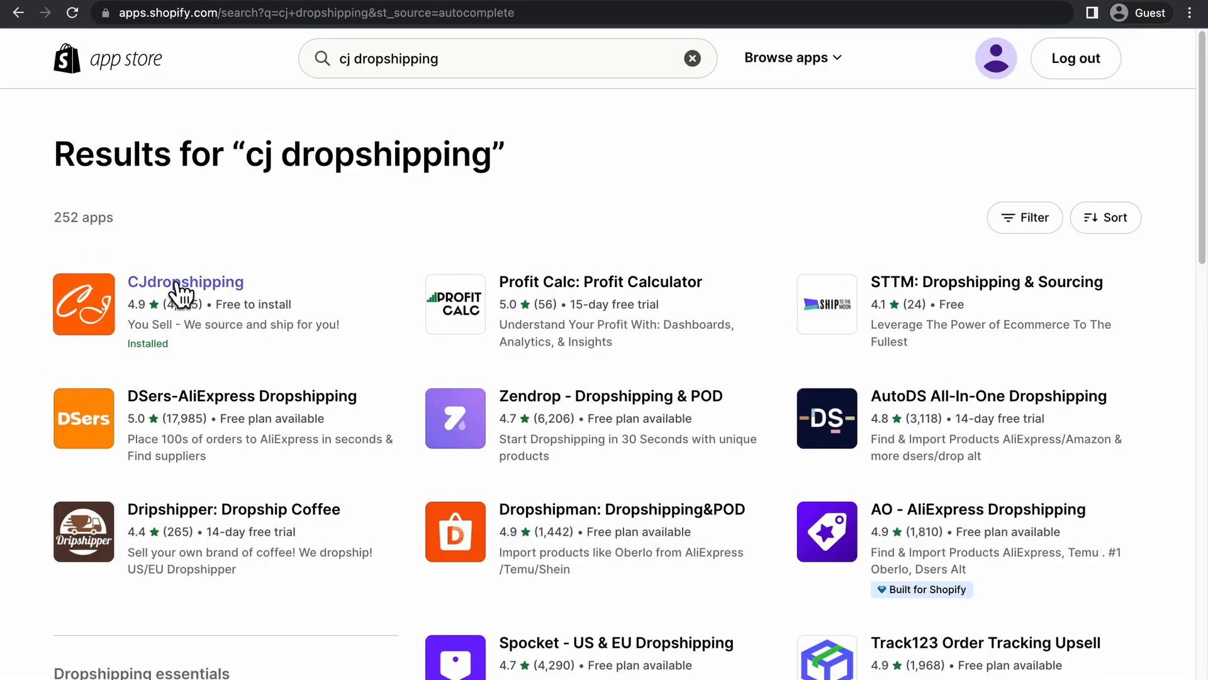
# Open the CJdropshipping listing in the search results and launch the app.
pyautogui.click(181, 286)
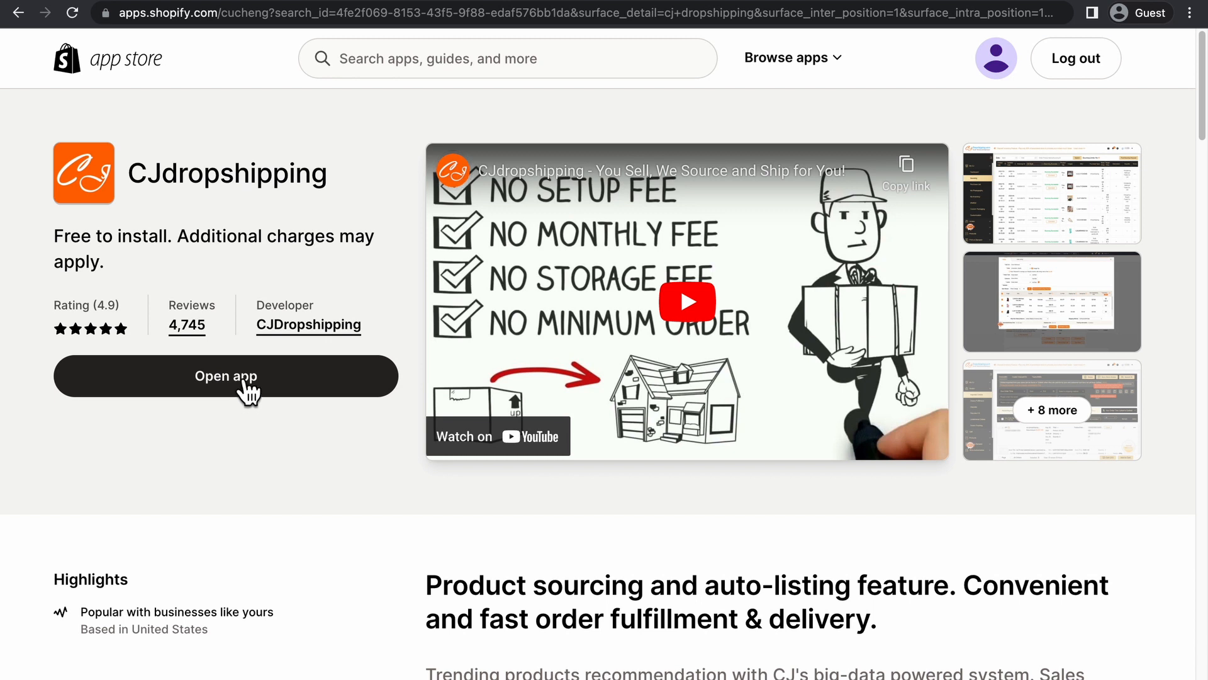
pyautogui.click(241, 377)
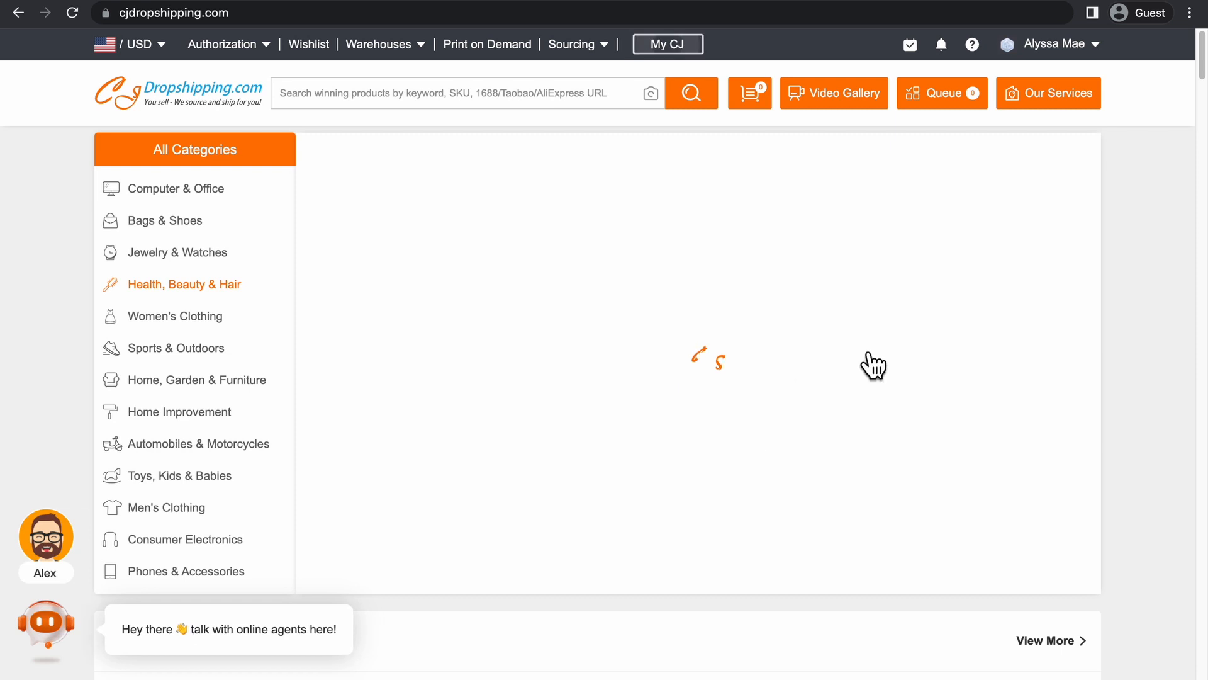
pyautogui.moveTo(1056, 47)
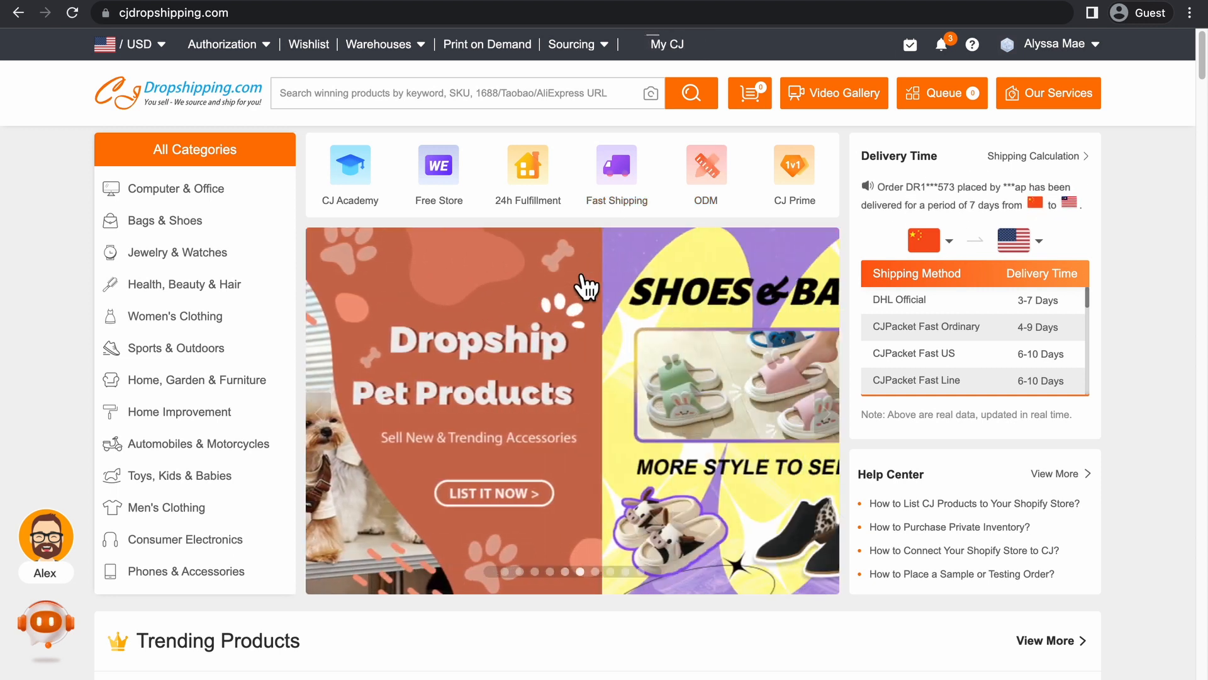
# Look through the homepage's product sections, including Trending Products, and open the 3PCS Yoga Set product.
pyautogui.scroll(-5, 589, 288)
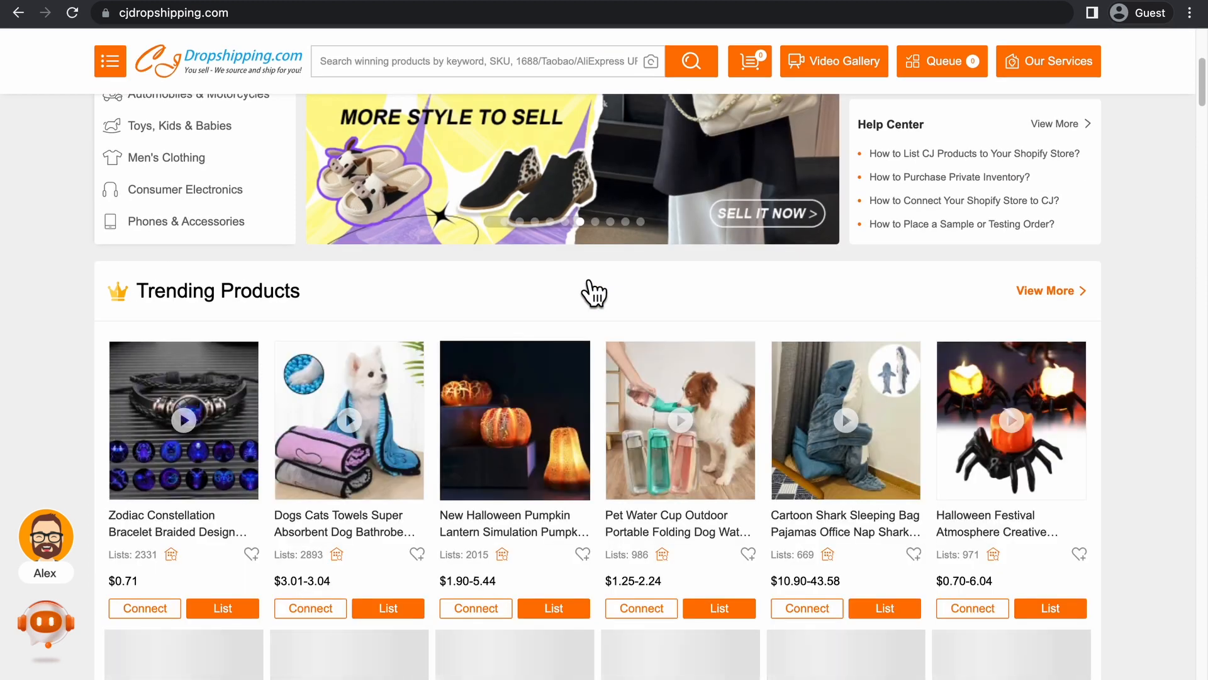
pyautogui.scroll(-1, 682, 331)
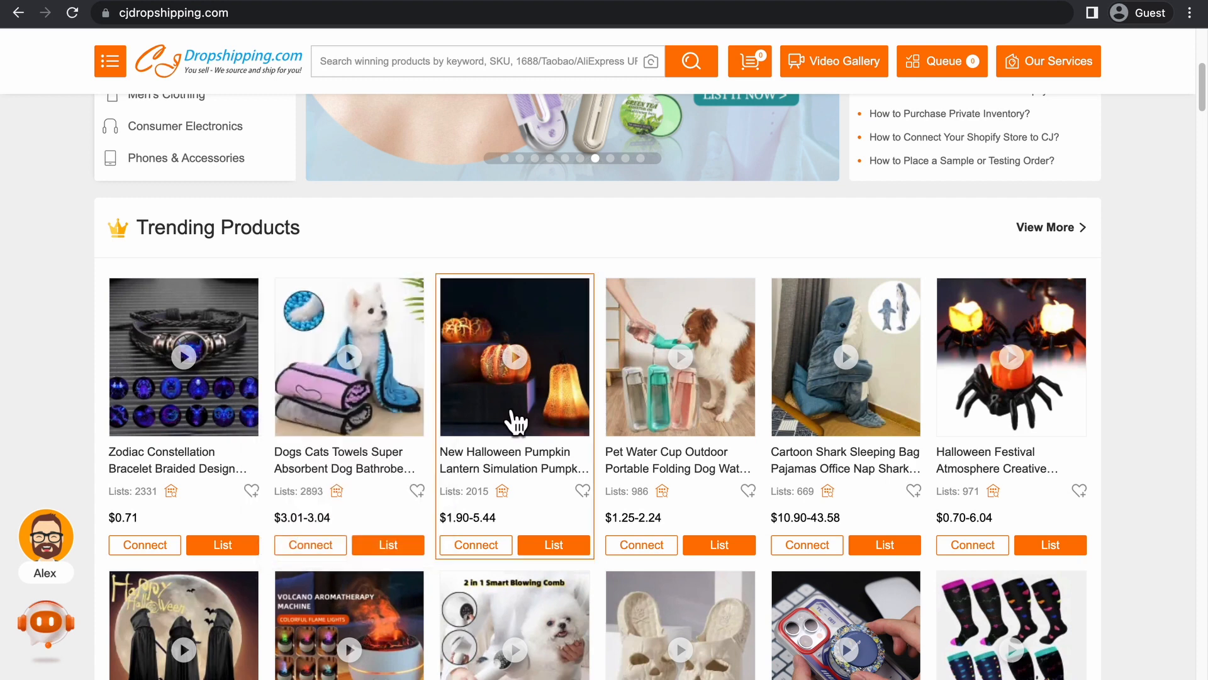
pyautogui.scroll(-5, 1007, 409)
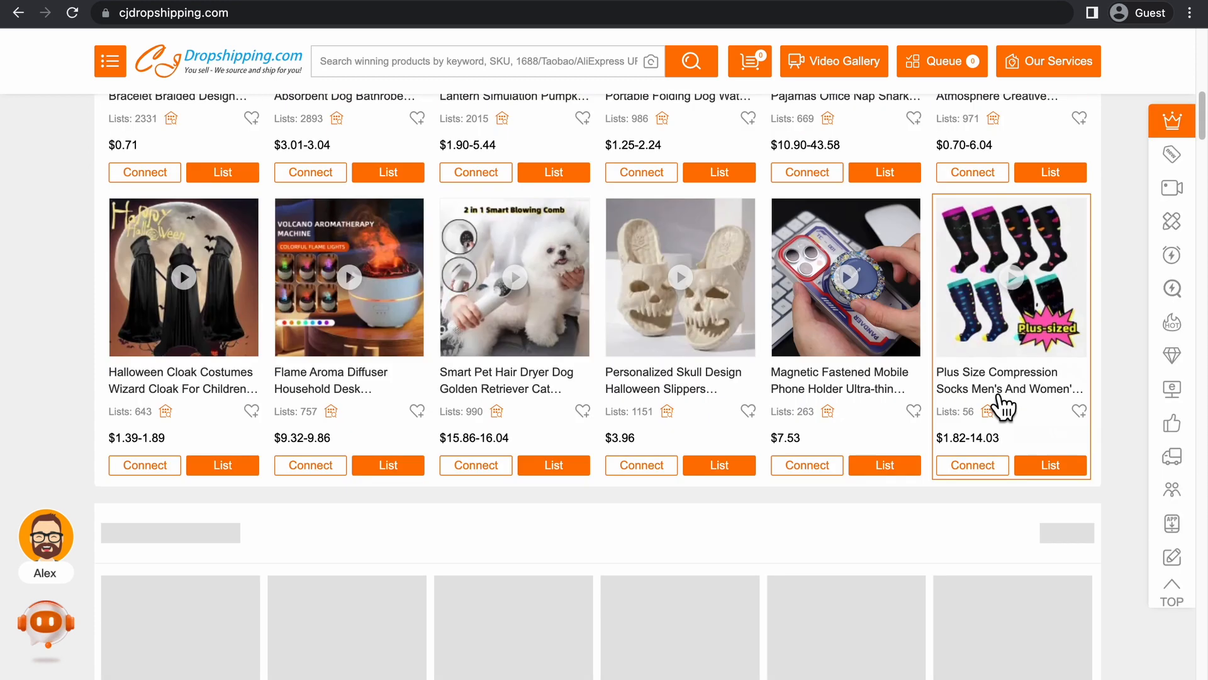
pyautogui.scroll(-6, 1004, 406)
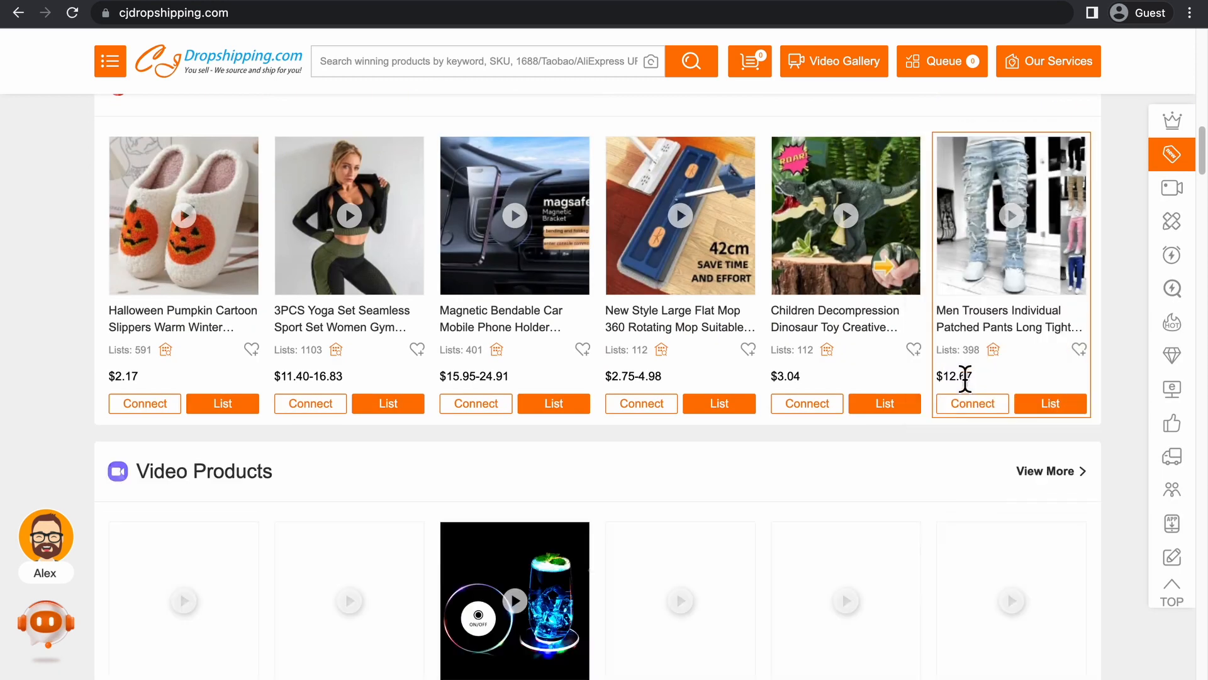
pyautogui.moveTo(330, 350)
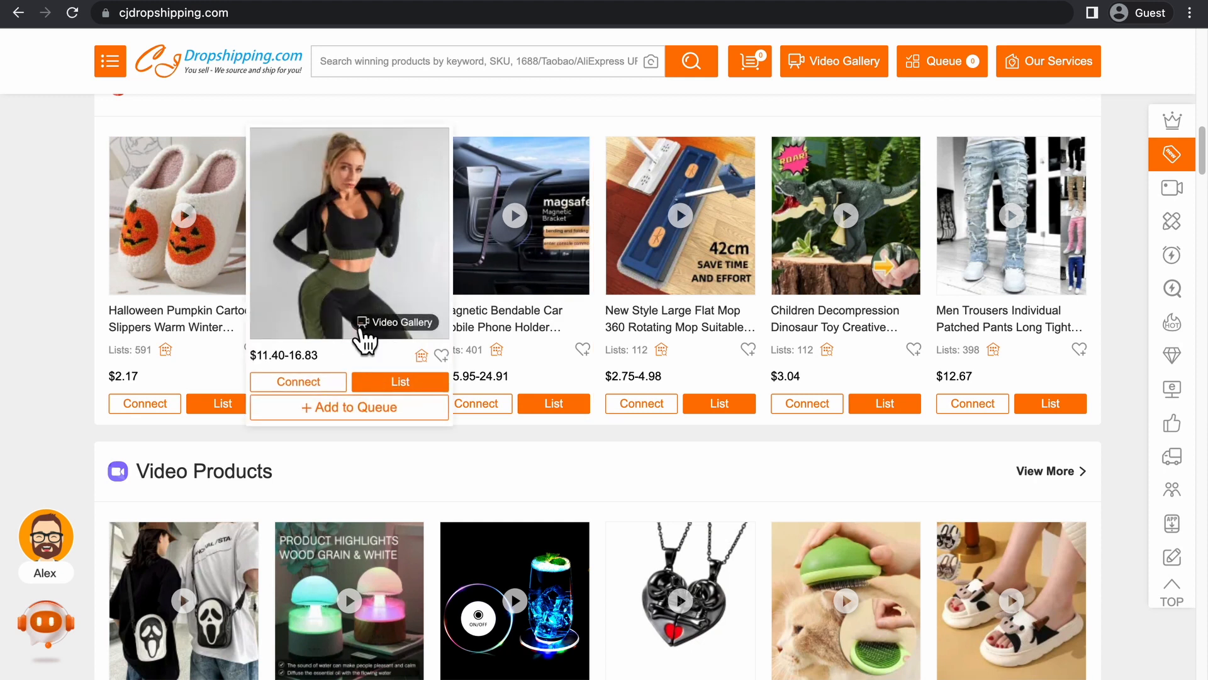
pyautogui.scroll(-5, 625, 337)
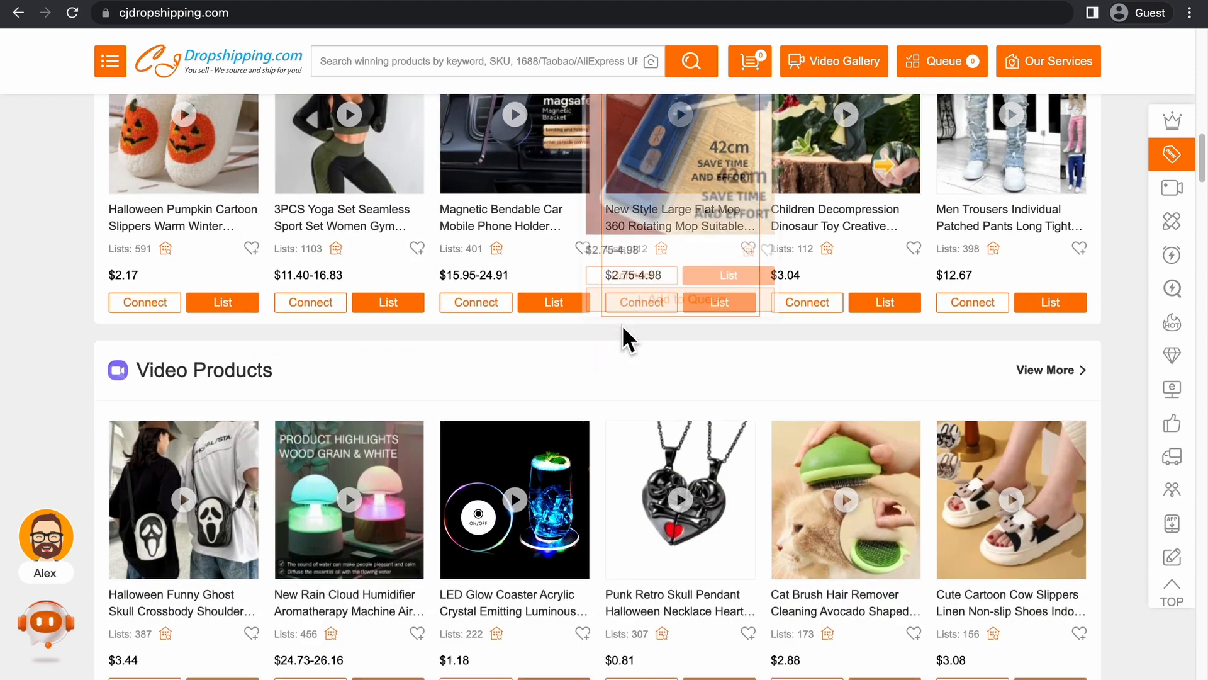
pyautogui.scroll(7, 540, 337)
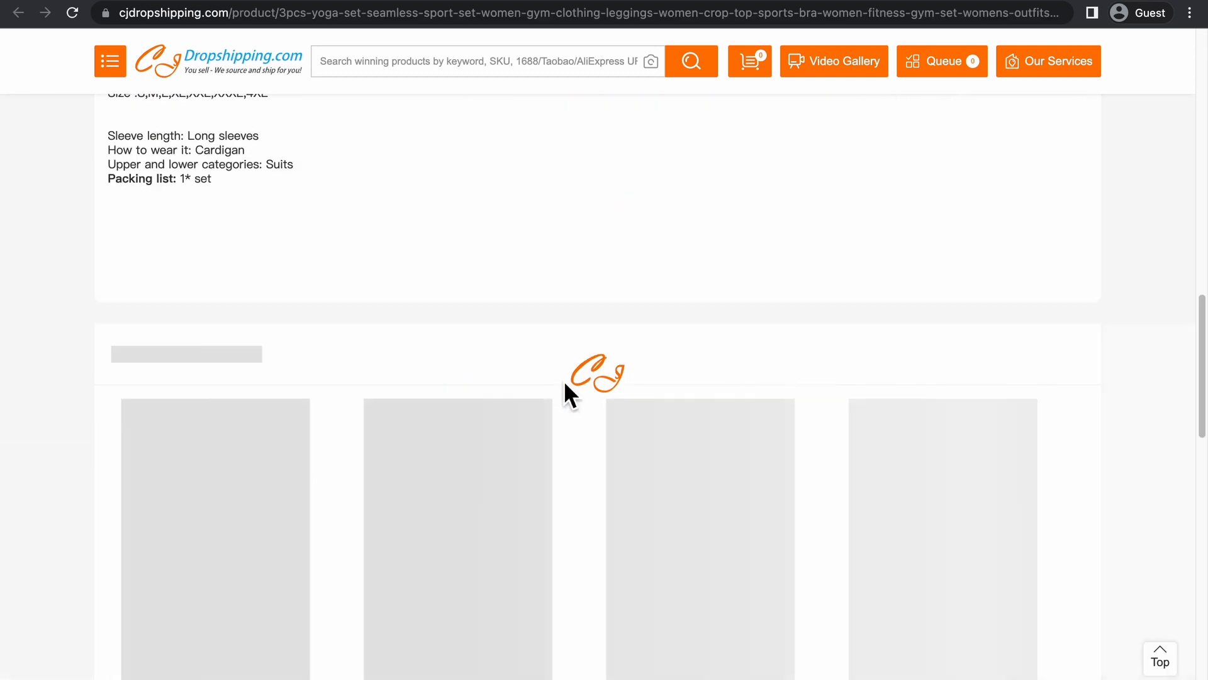
# Examine the yoga set's product page, including its description images, Recommended Products and View History.
pyautogui.scroll(-20, 564, 380)
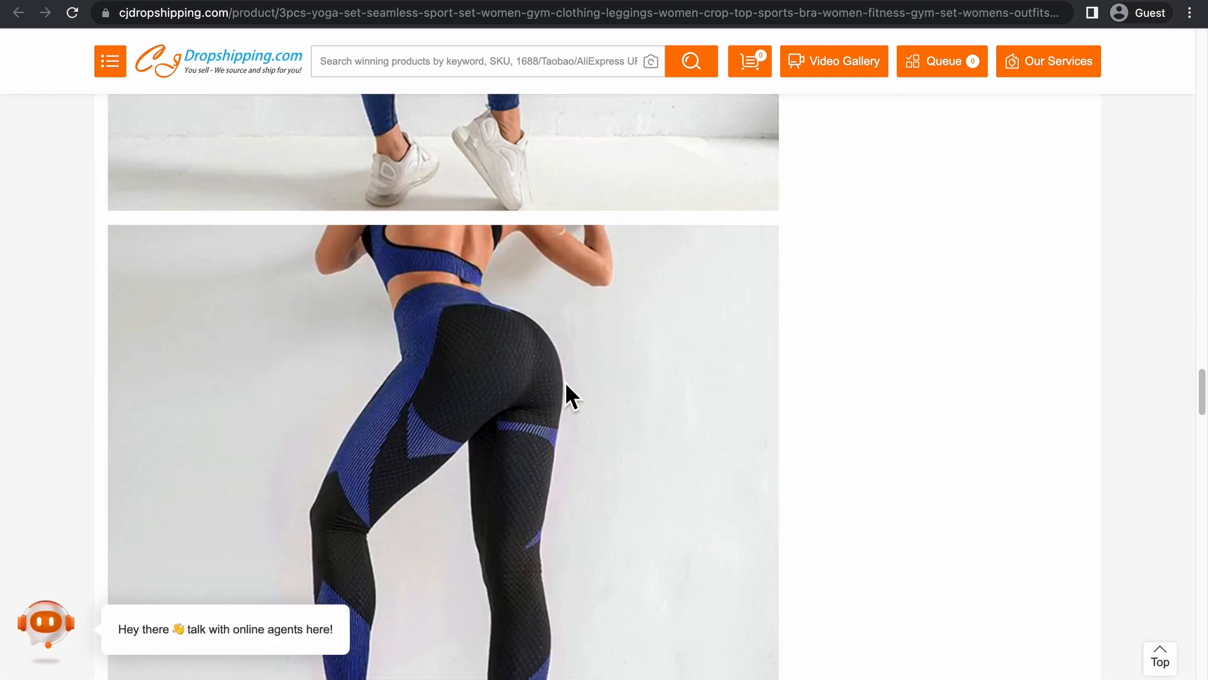
pyautogui.scroll(9, 565, 382)
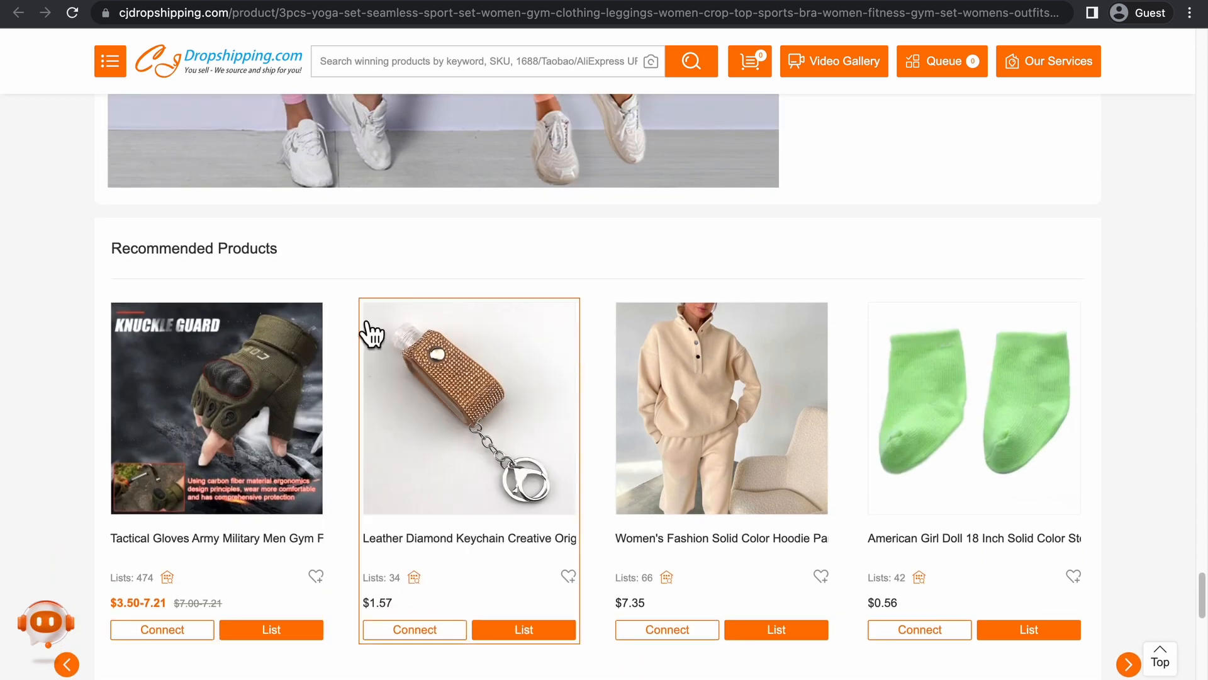
pyautogui.scroll(-2, 268, 314)
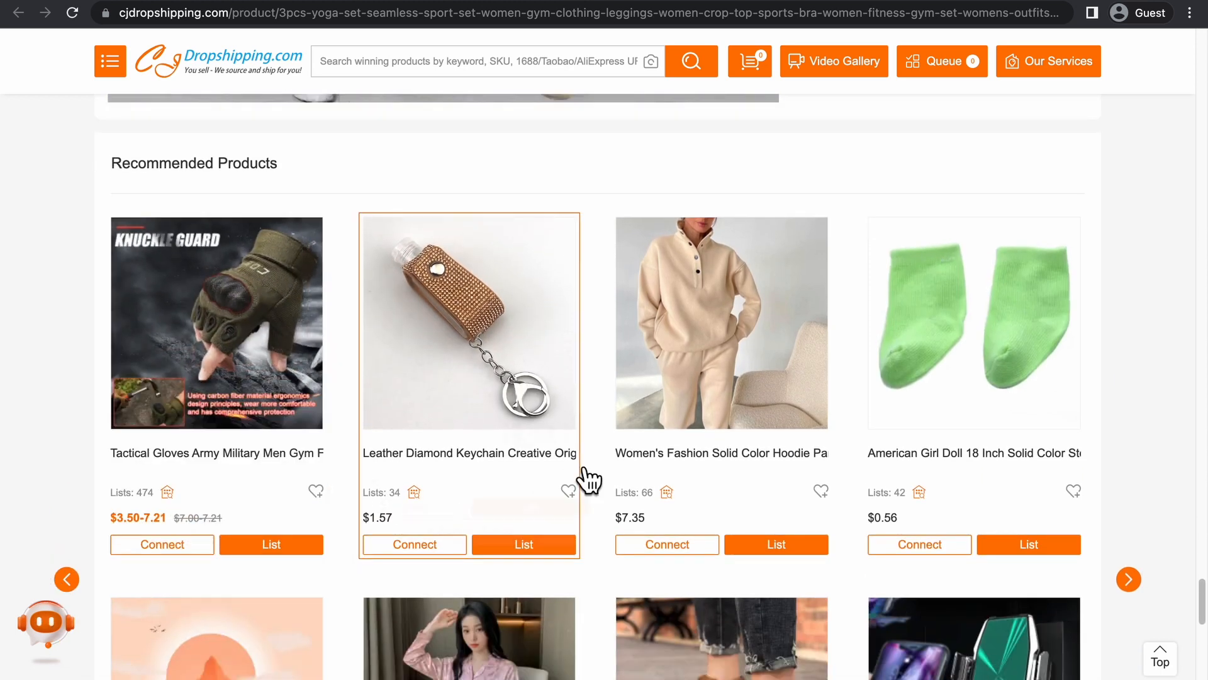
pyautogui.scroll(-1, 358, 334)
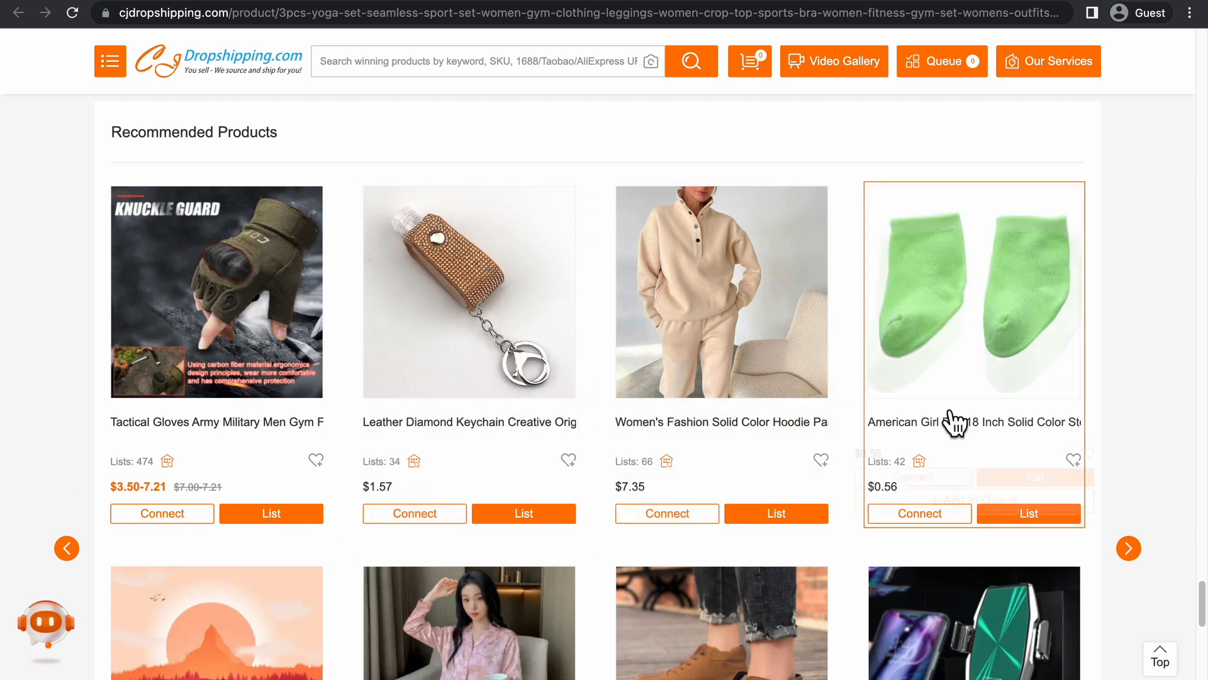
pyautogui.scroll(-8, 950, 345)
pyautogui.scroll(-3, 721, 491)
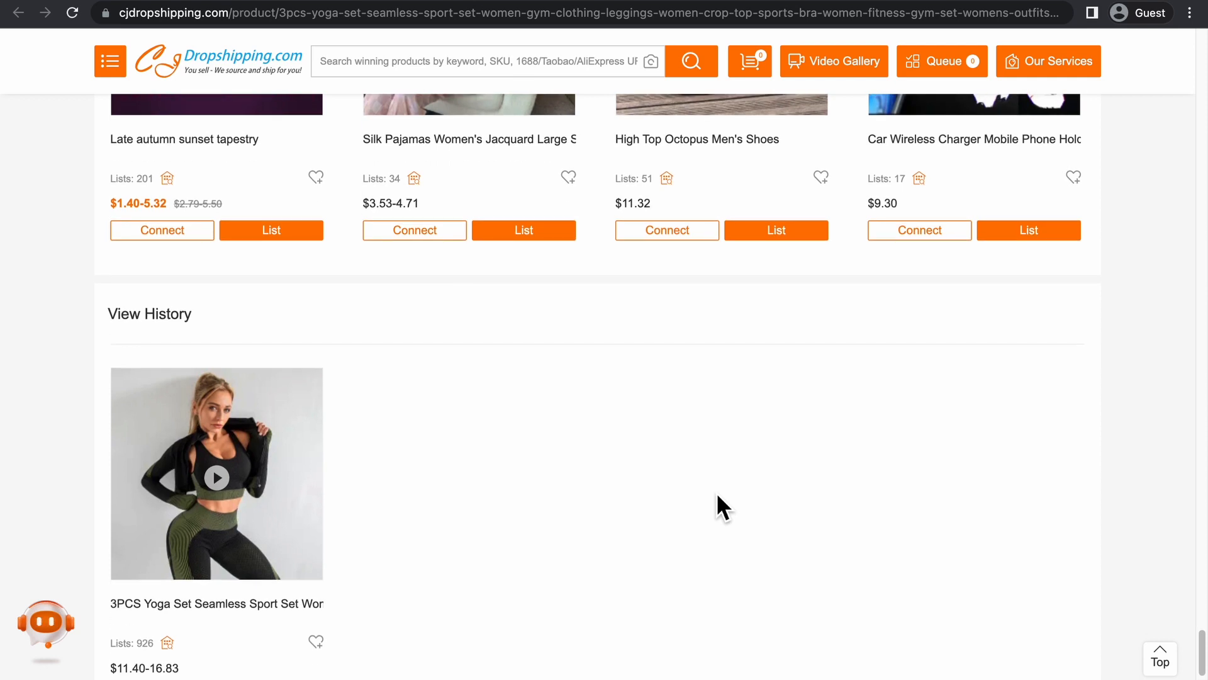
pyautogui.scroll(1, 627, 481)
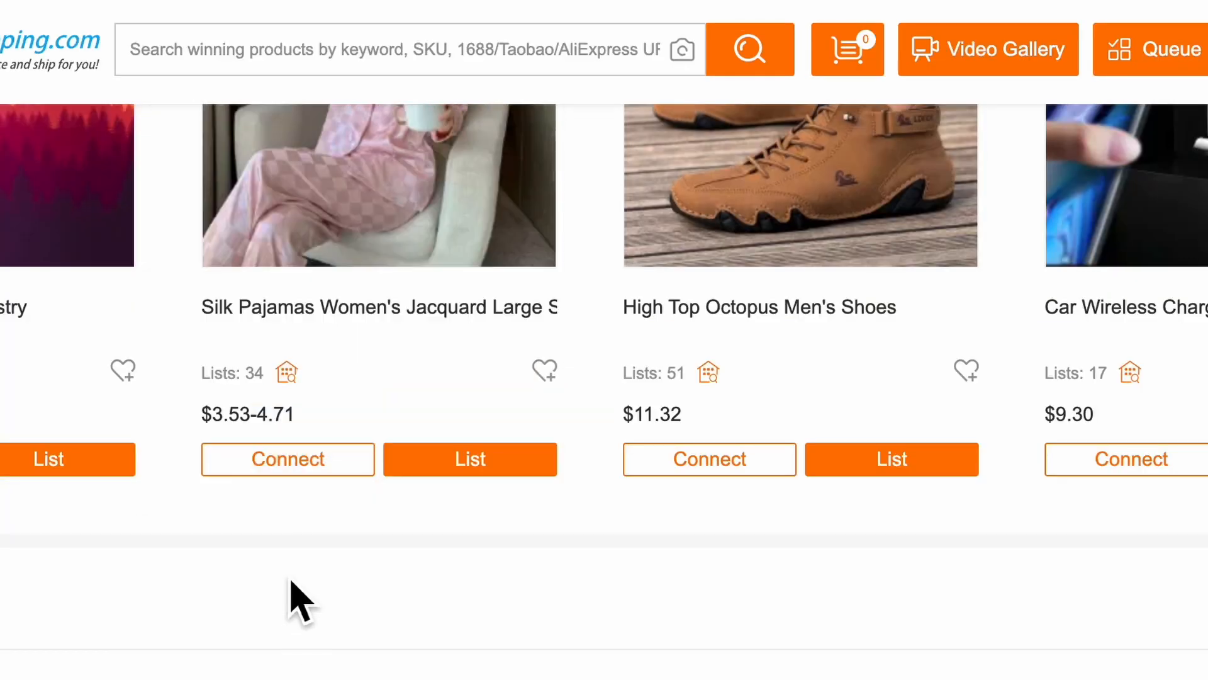
pyautogui.scroll(2, 291, 581)
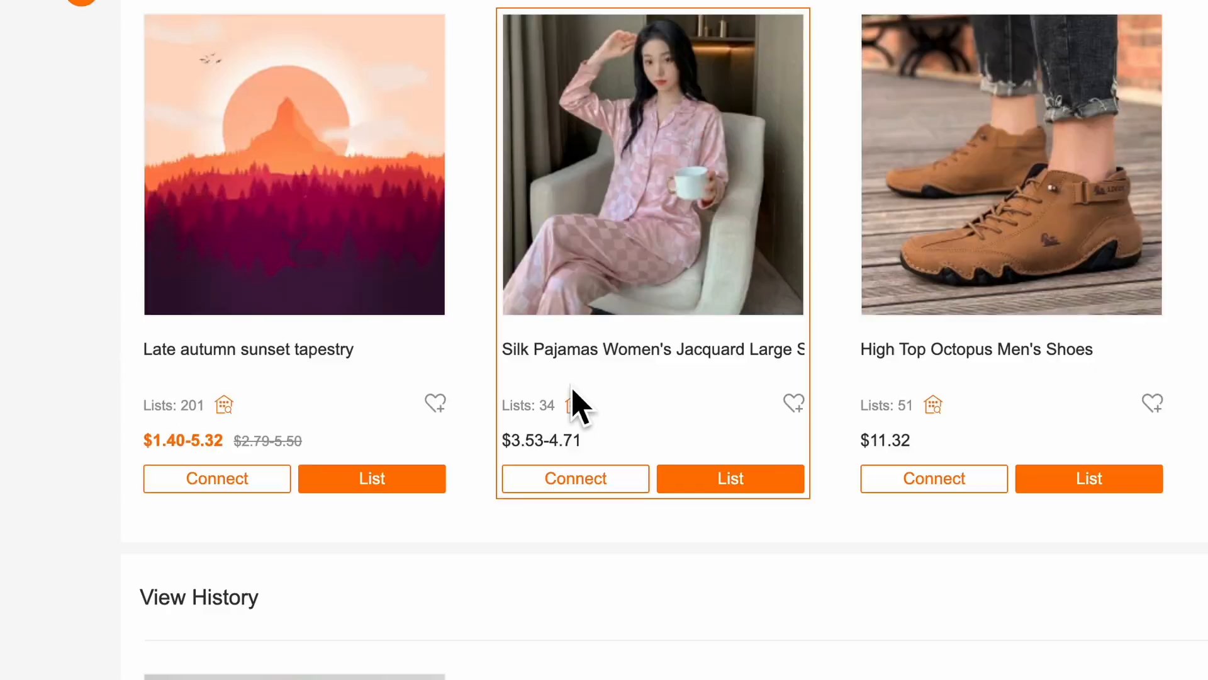
pyautogui.scroll(2, 571, 387)
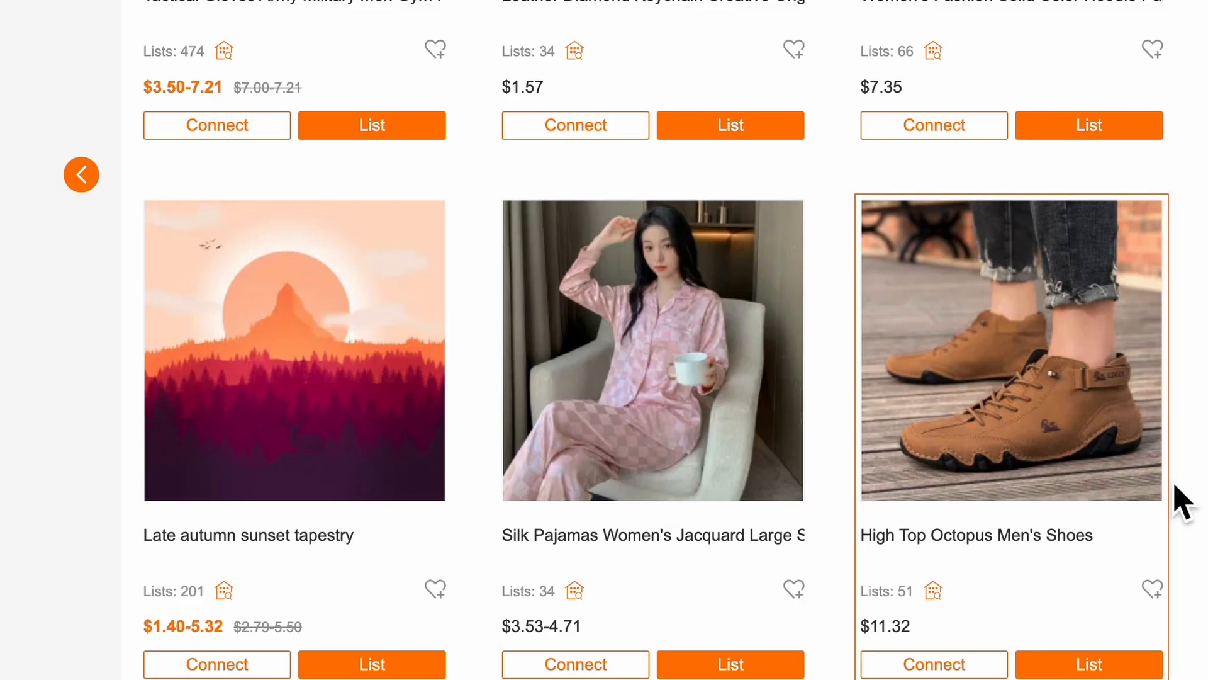
pyautogui.scroll(-8, 1174, 482)
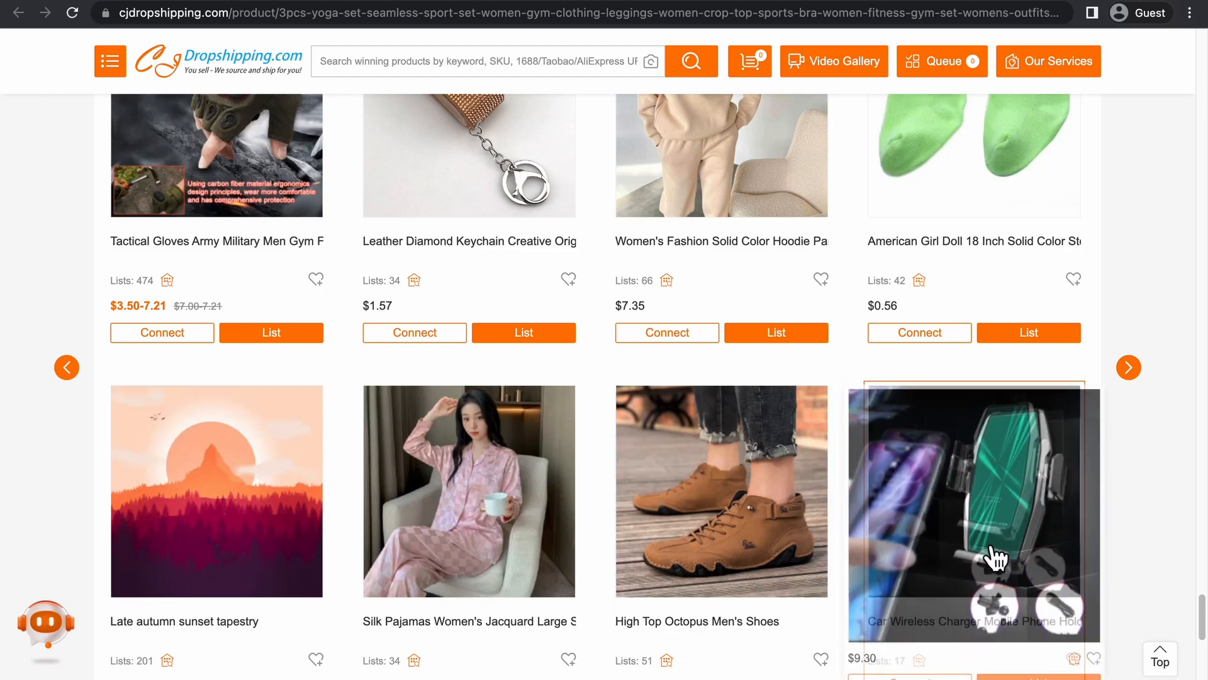
pyautogui.scroll(9, 701, 470)
pyautogui.scroll(-4, 700, 472)
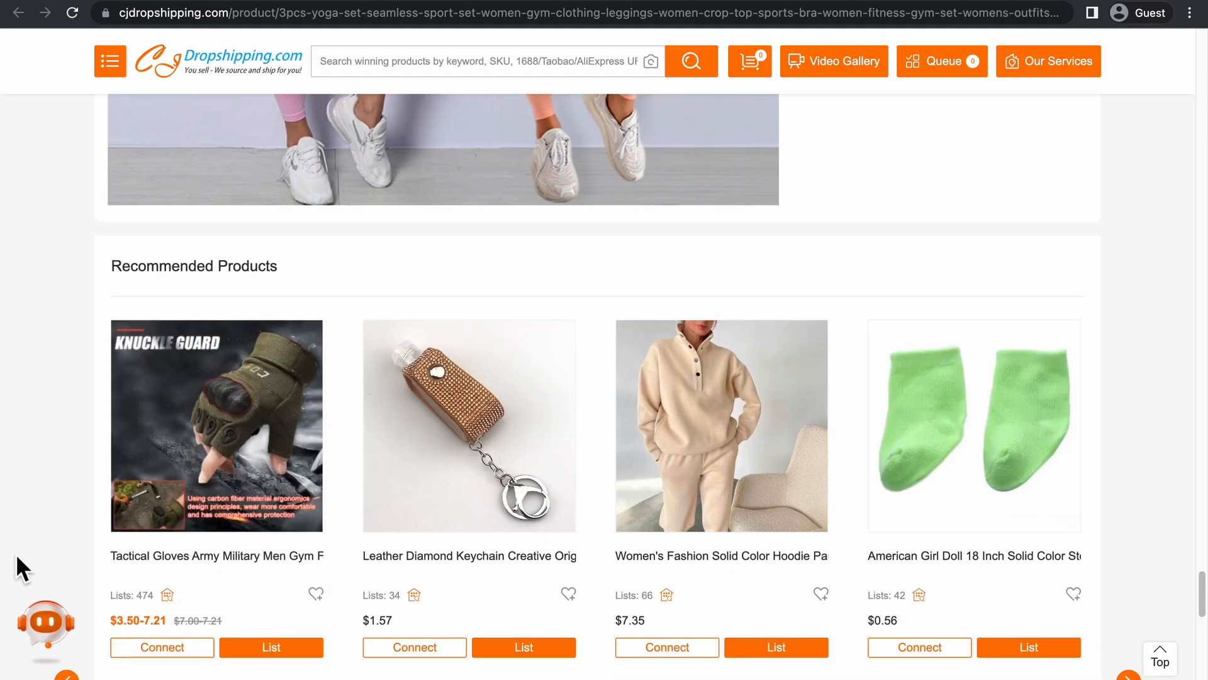
# Open the Tactical Gloves Army Military product from Recommended Products and review its details and available actions.
pyautogui.moveTo(179, 488)
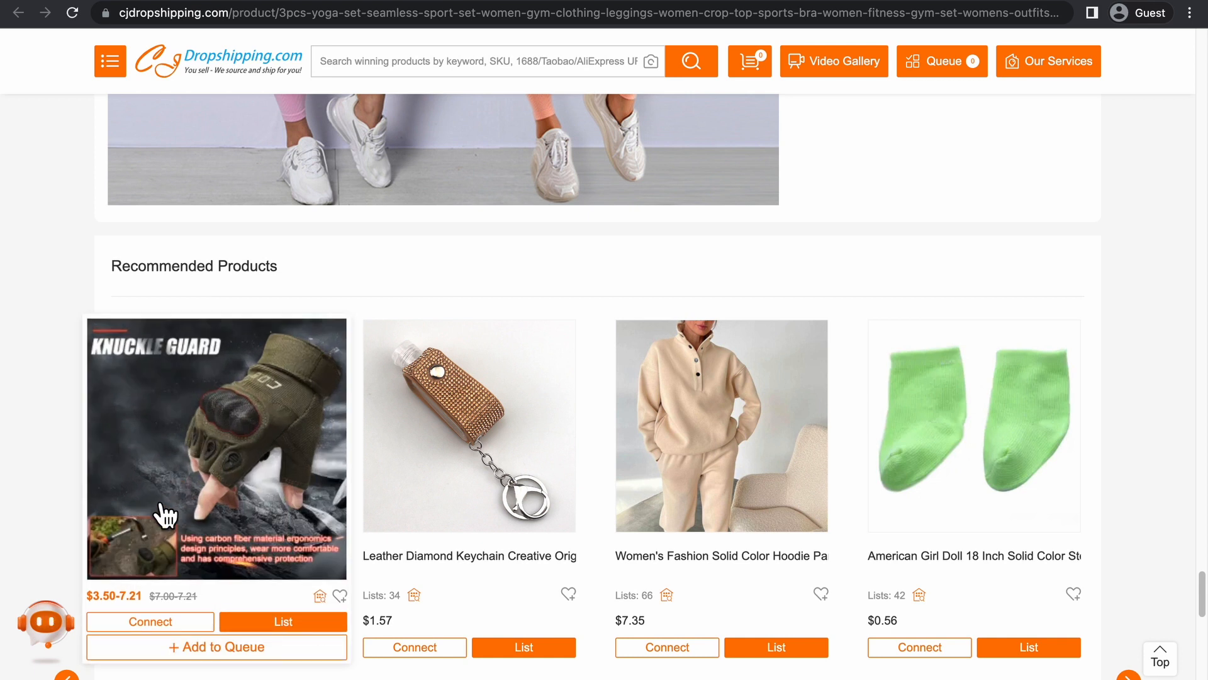
pyautogui.click(281, 458)
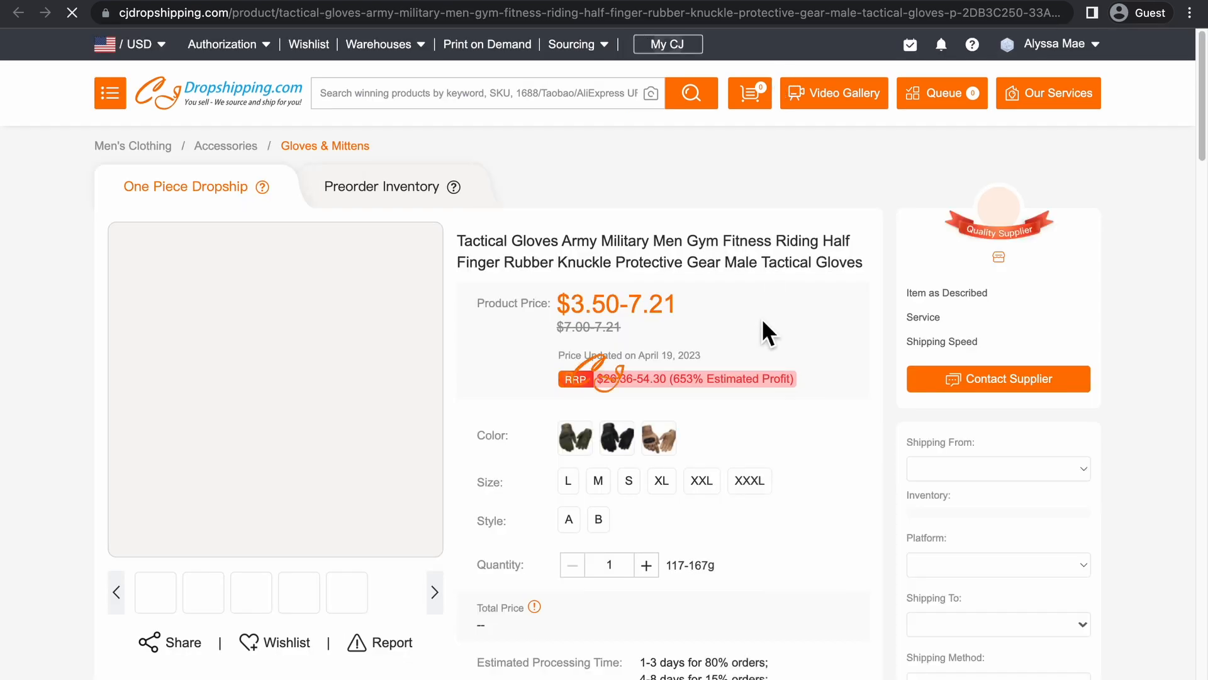
pyautogui.scroll(-9, 762, 319)
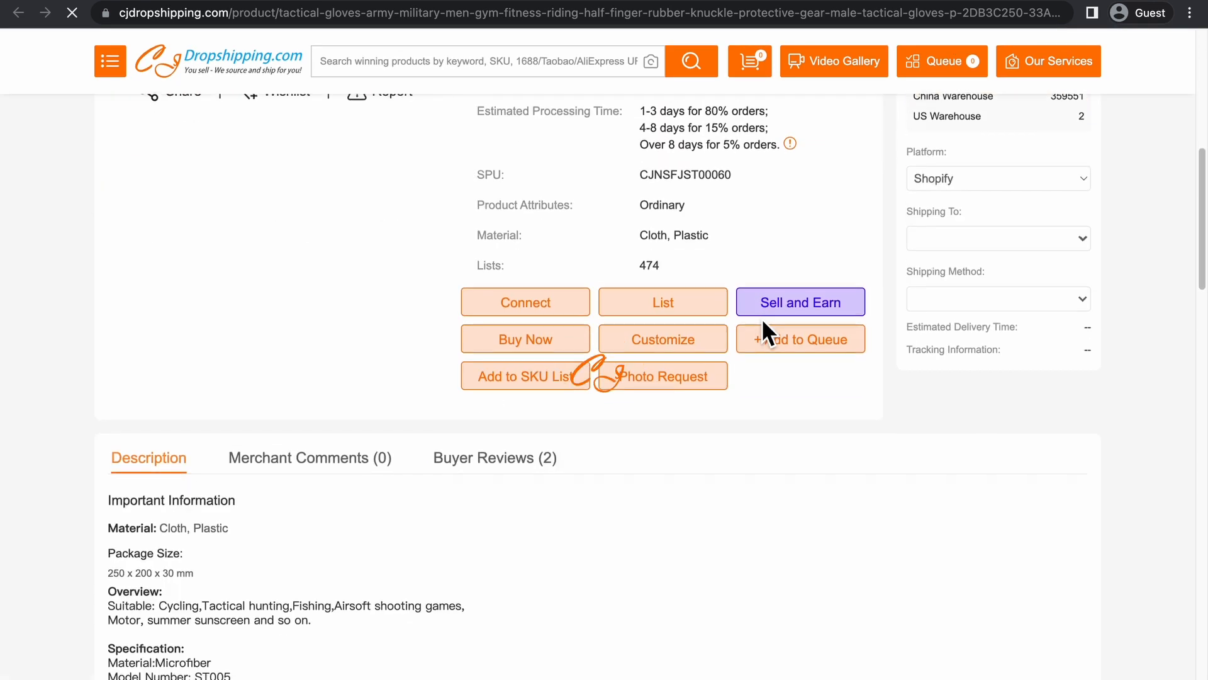
pyautogui.scroll(-15, 762, 318)
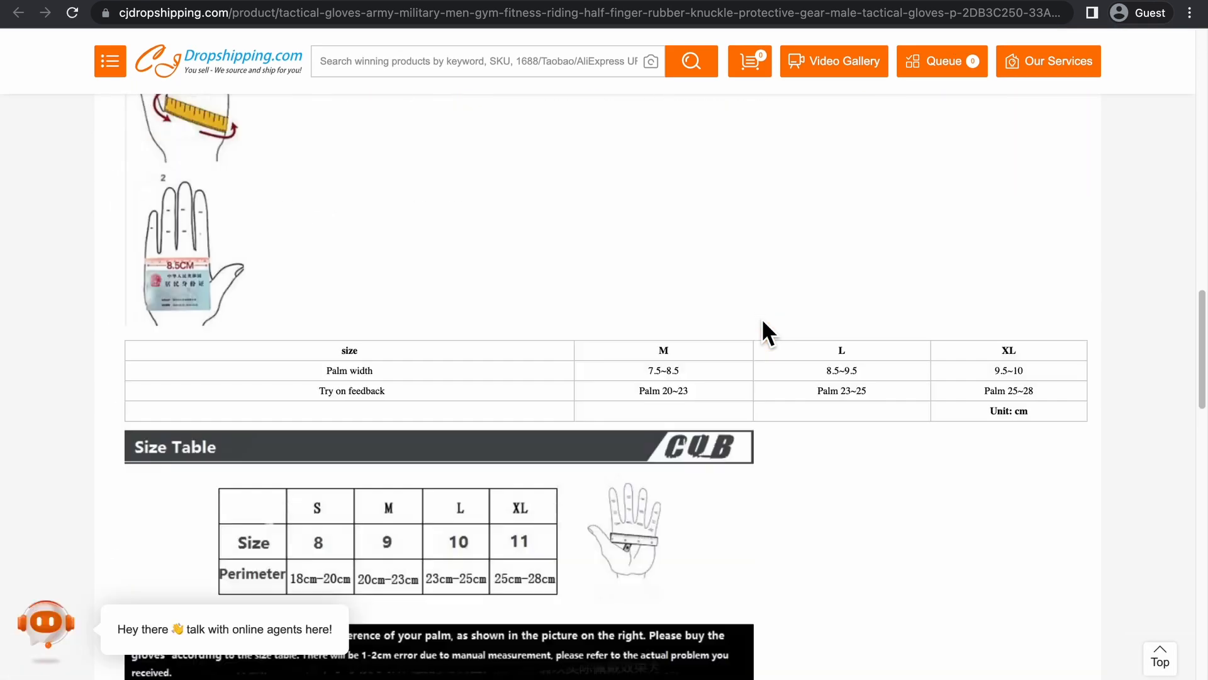
pyautogui.scroll(20, 761, 318)
pyautogui.scroll(-8, 760, 321)
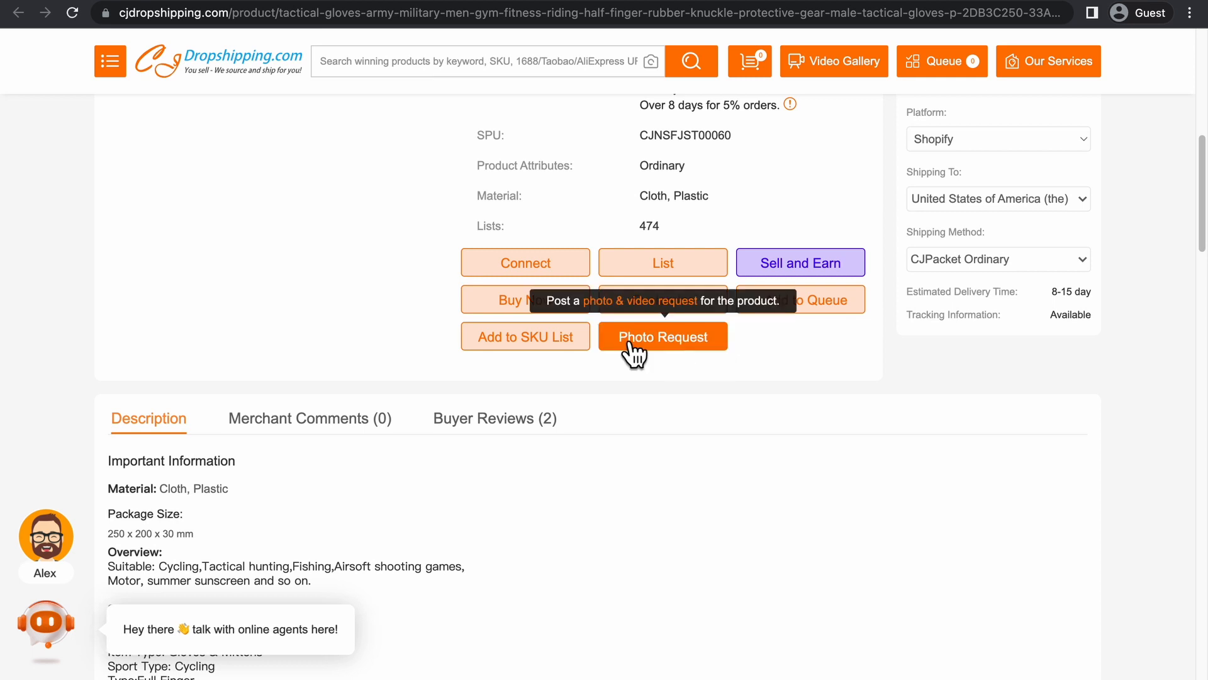
pyautogui.scroll(6, 341, 331)
pyautogui.scroll(-4, 384, 326)
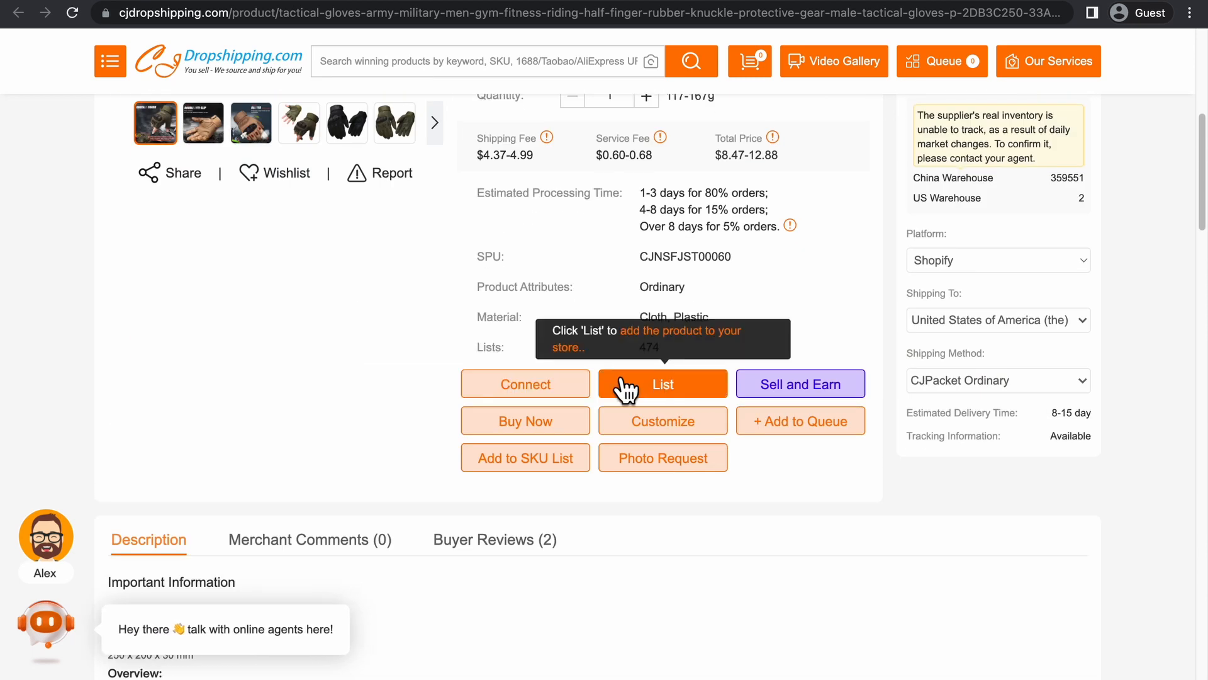
# Start listing the tactical gloves in store d1383f and set them to ship from the US Warehouse.
pyautogui.click(655, 389)
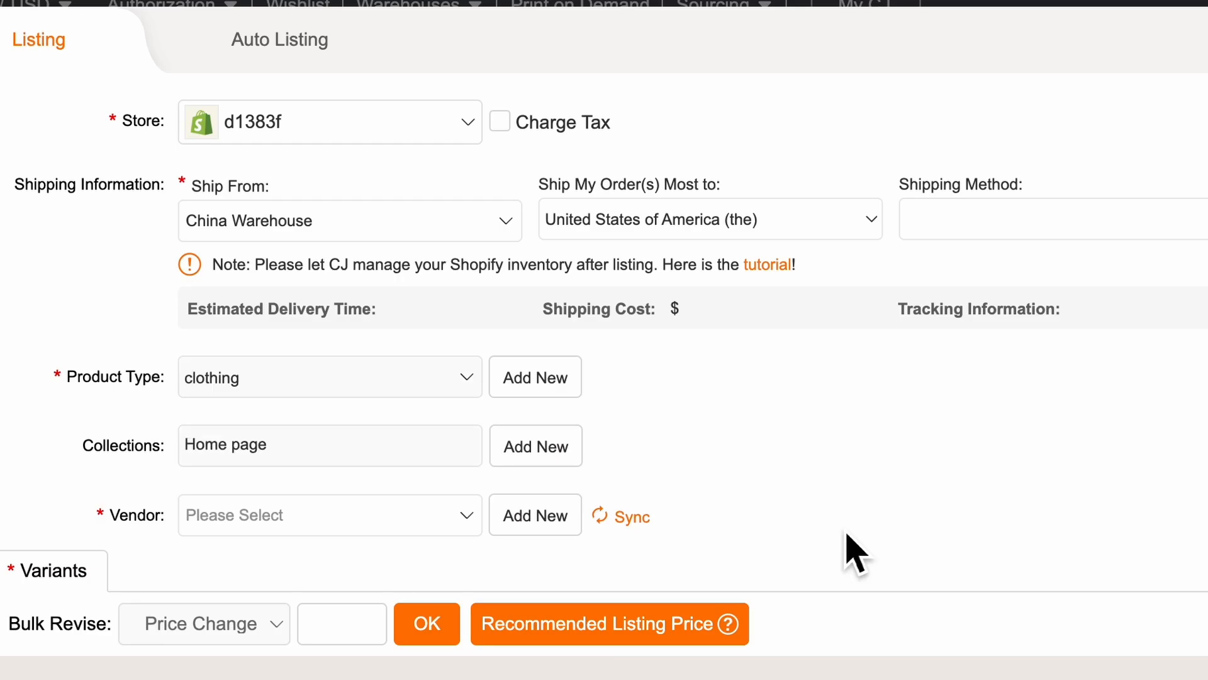
pyautogui.click(309, 113)
pyautogui.click(353, 118)
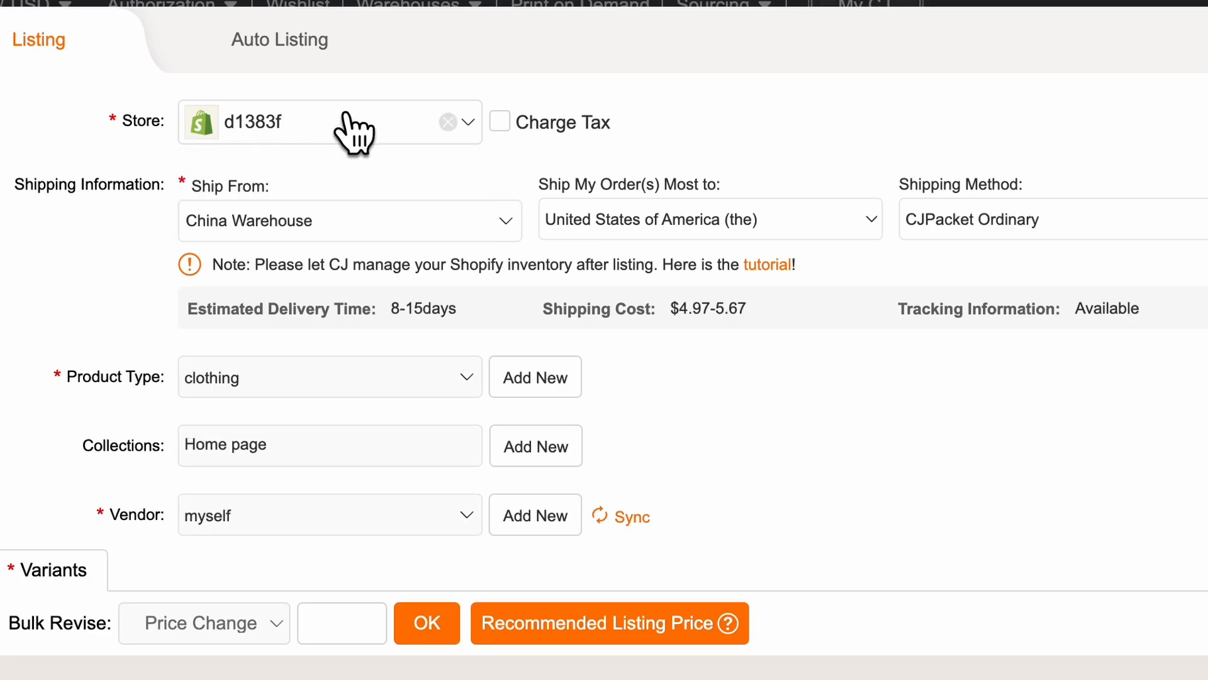
pyautogui.click(296, 221)
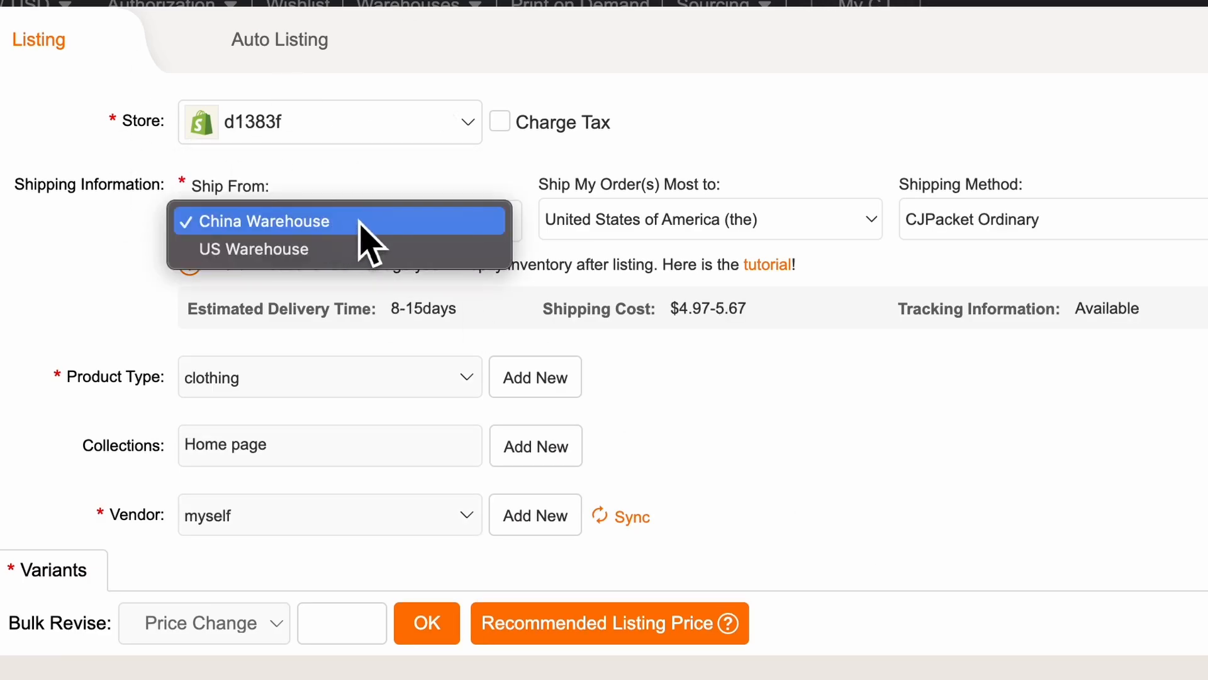
pyautogui.click(360, 223)
pyautogui.click(369, 226)
pyautogui.click(348, 252)
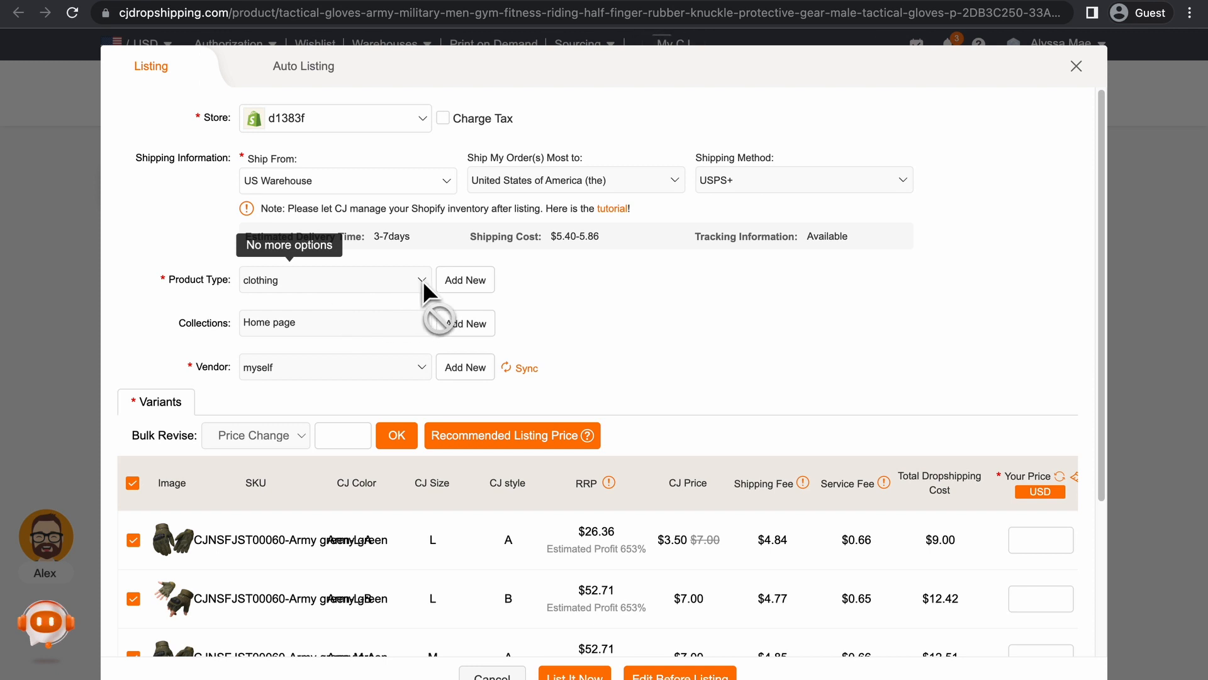
# Apply the recommended listing price to all variants of the tactical gloves.
pyautogui.scroll(-1, 365, 353)
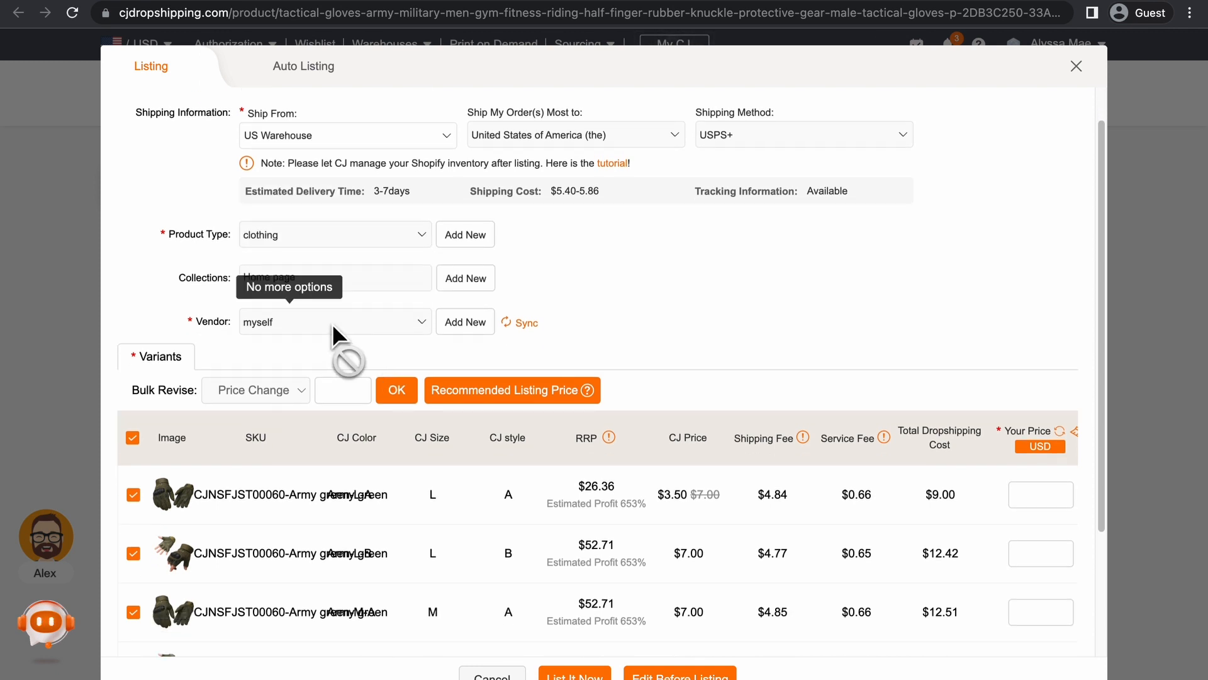
pyautogui.scroll(-4, 464, 423)
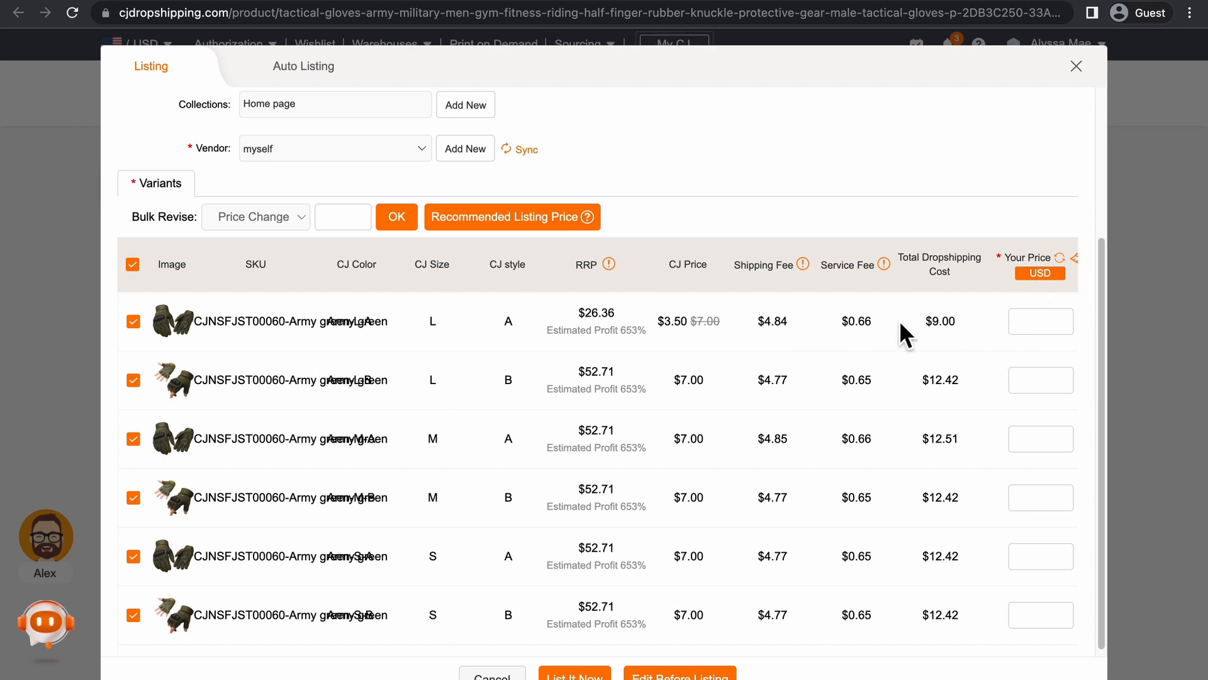
pyautogui.hscroll(1, 781, 344)
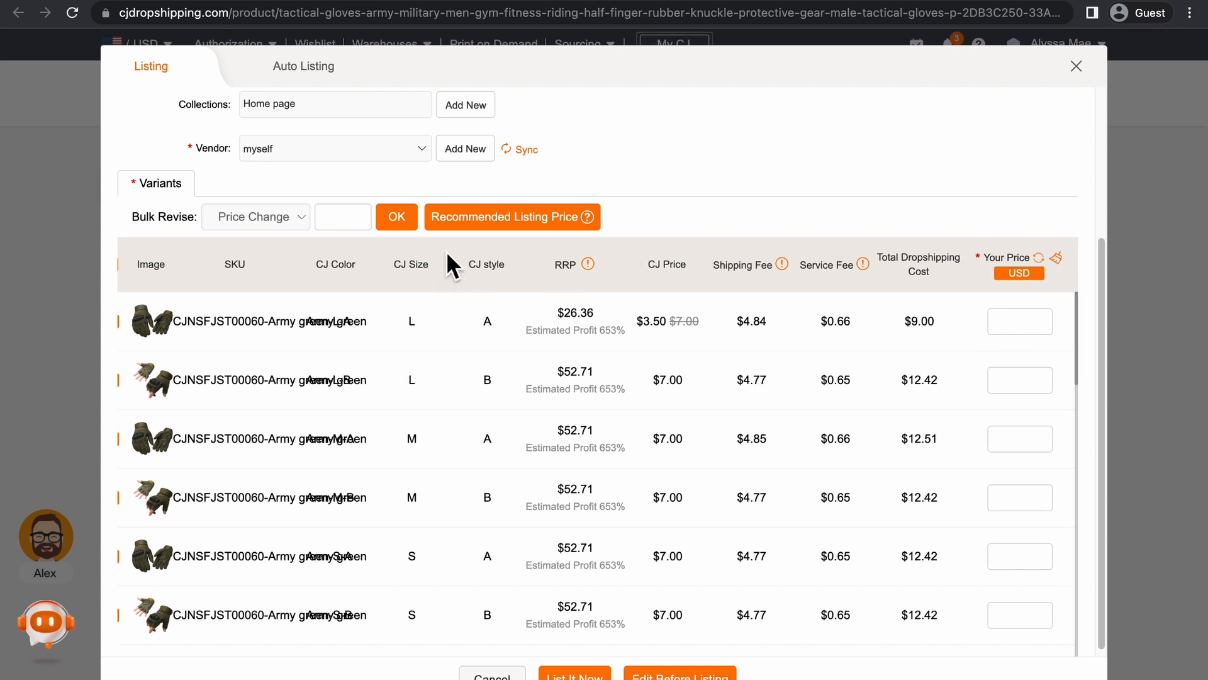
pyautogui.click(502, 238)
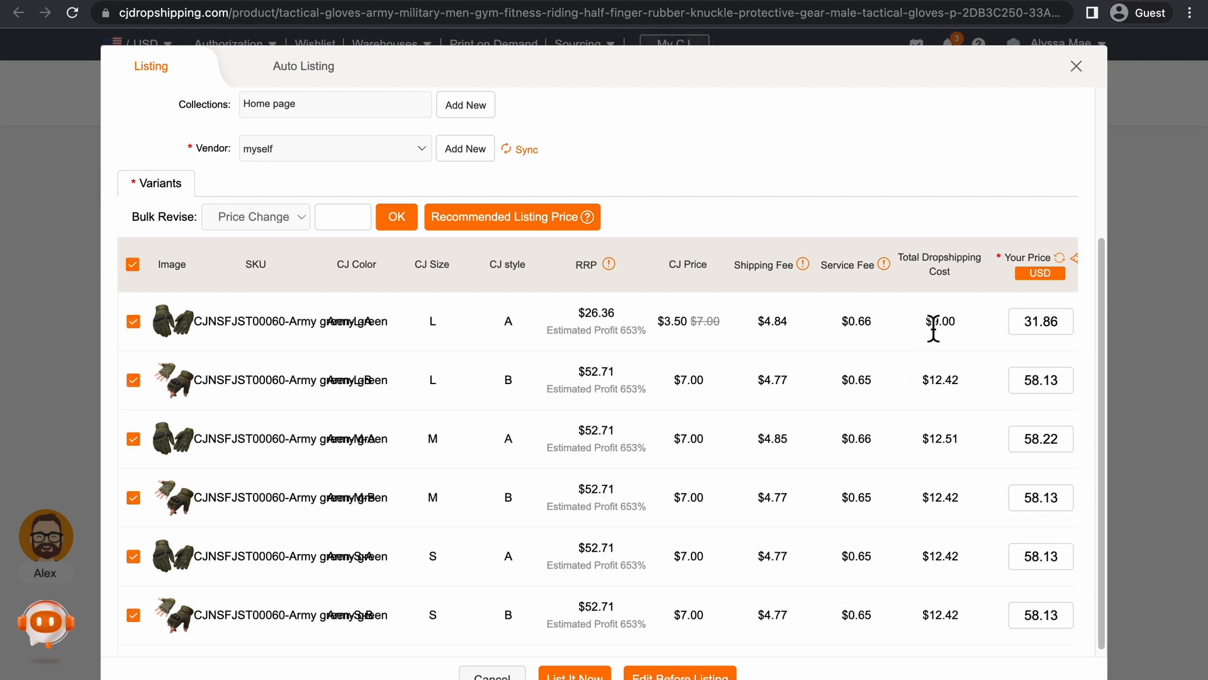
# List the tactical gloves in the store, dismiss the listing notice and look through the priced variants.
pyautogui.hscroll(1, 1056, 345)
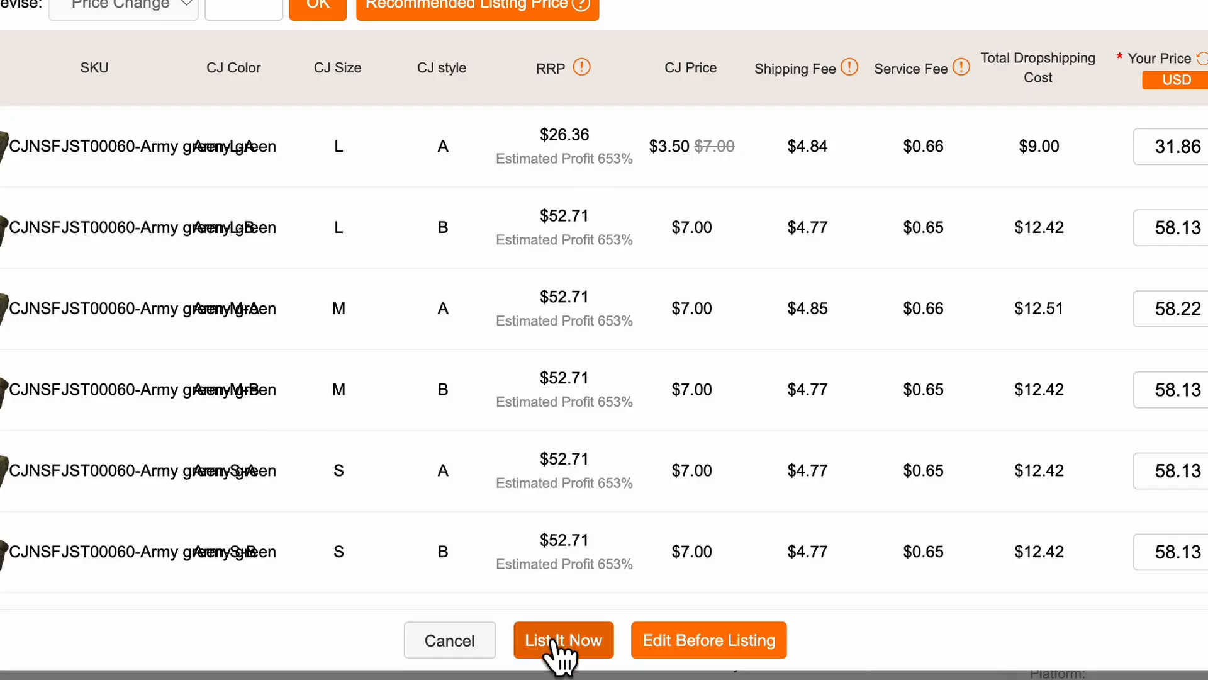
pyautogui.click(556, 641)
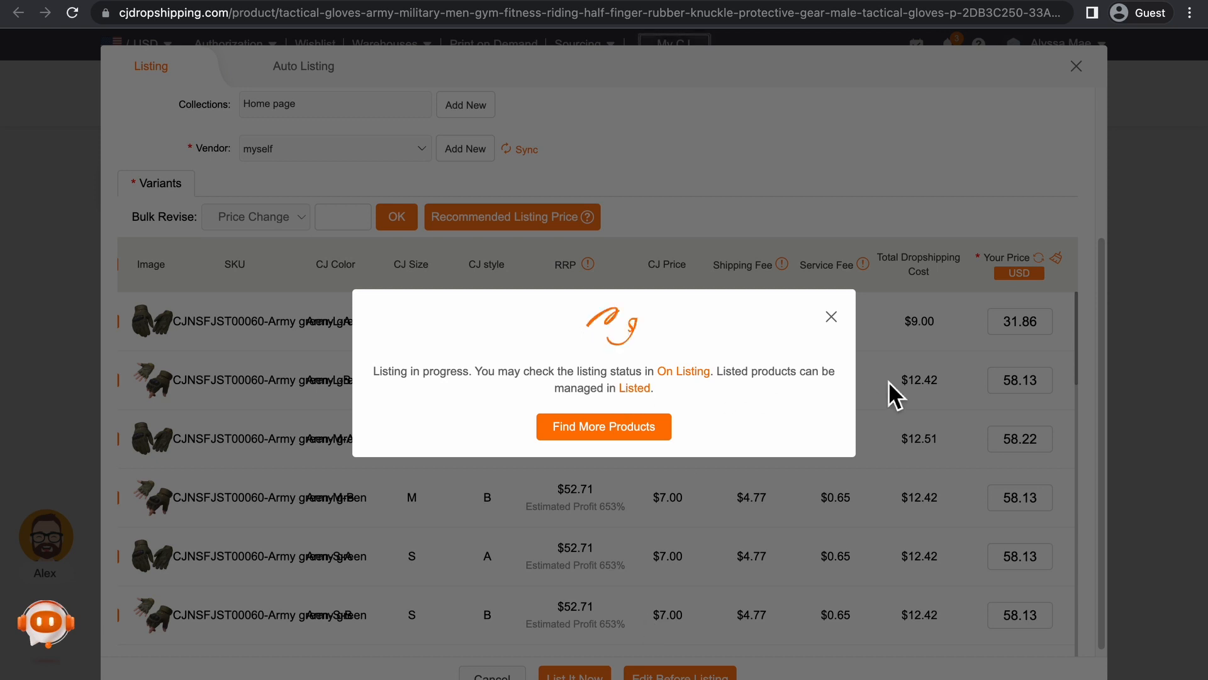
pyautogui.click(831, 316)
pyautogui.scroll(-10, 932, 445)
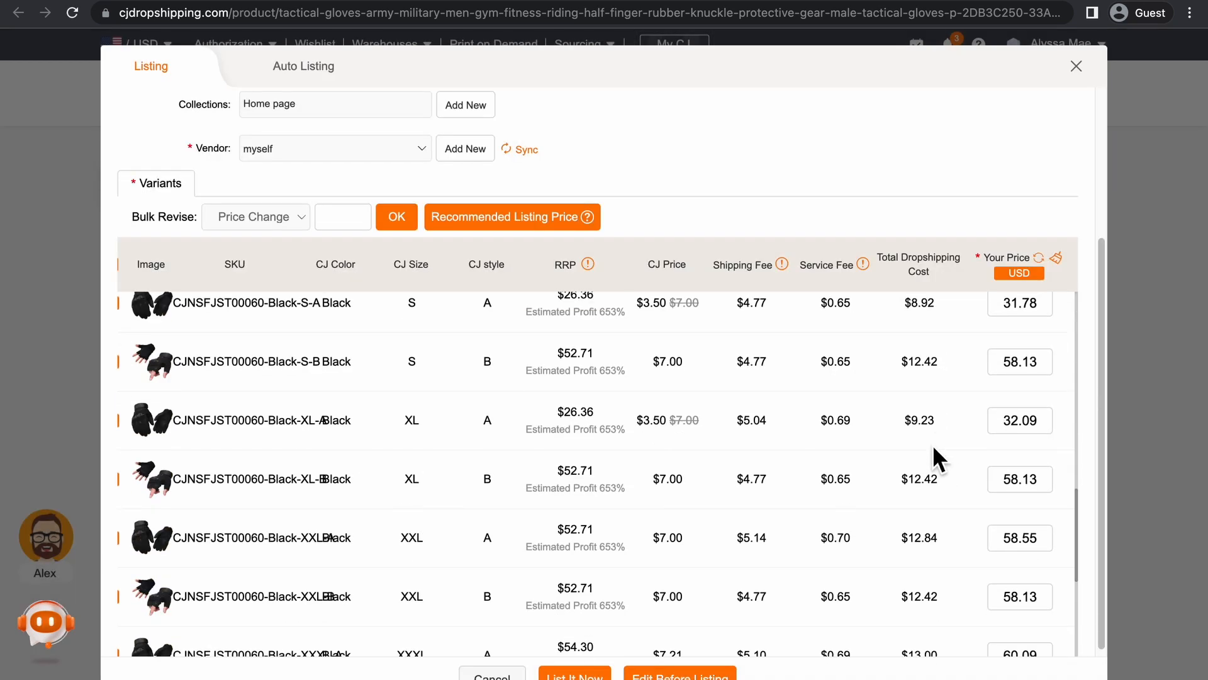
pyautogui.scroll(-4, 663, 516)
pyautogui.scroll(15, 663, 516)
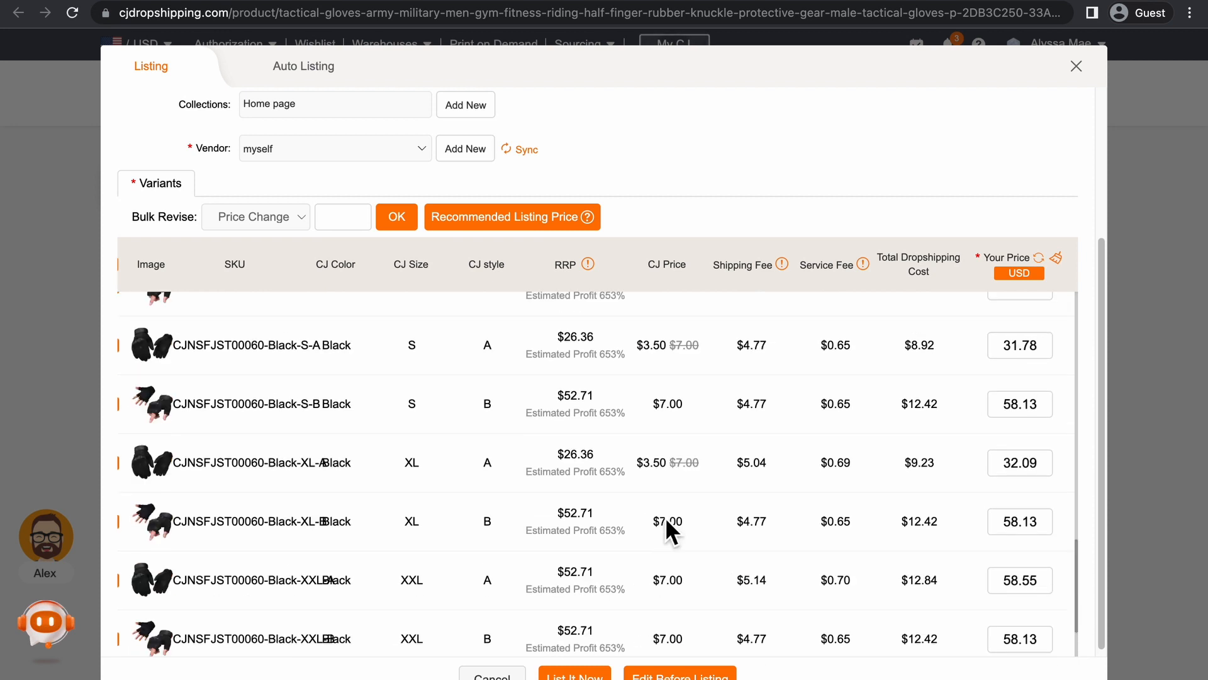
# Switch to the Shopify admin's Products page and close the Picked for you app recommendations.
pyautogui.click(101, 0)
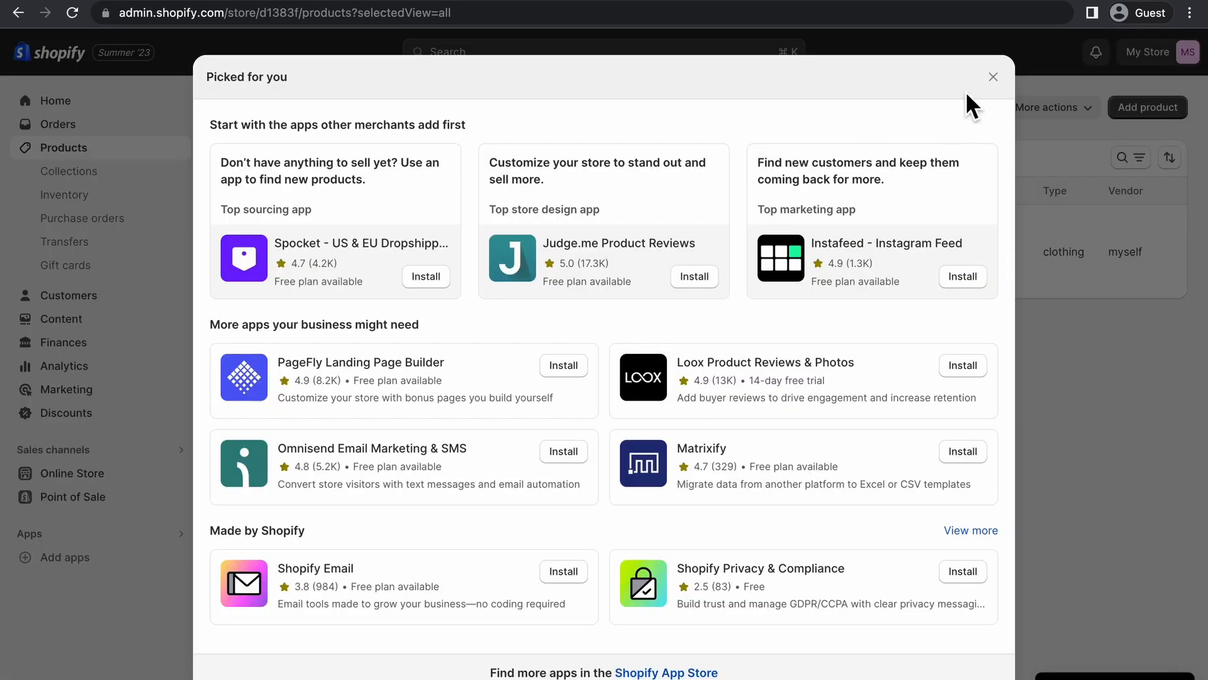
pyautogui.click(992, 78)
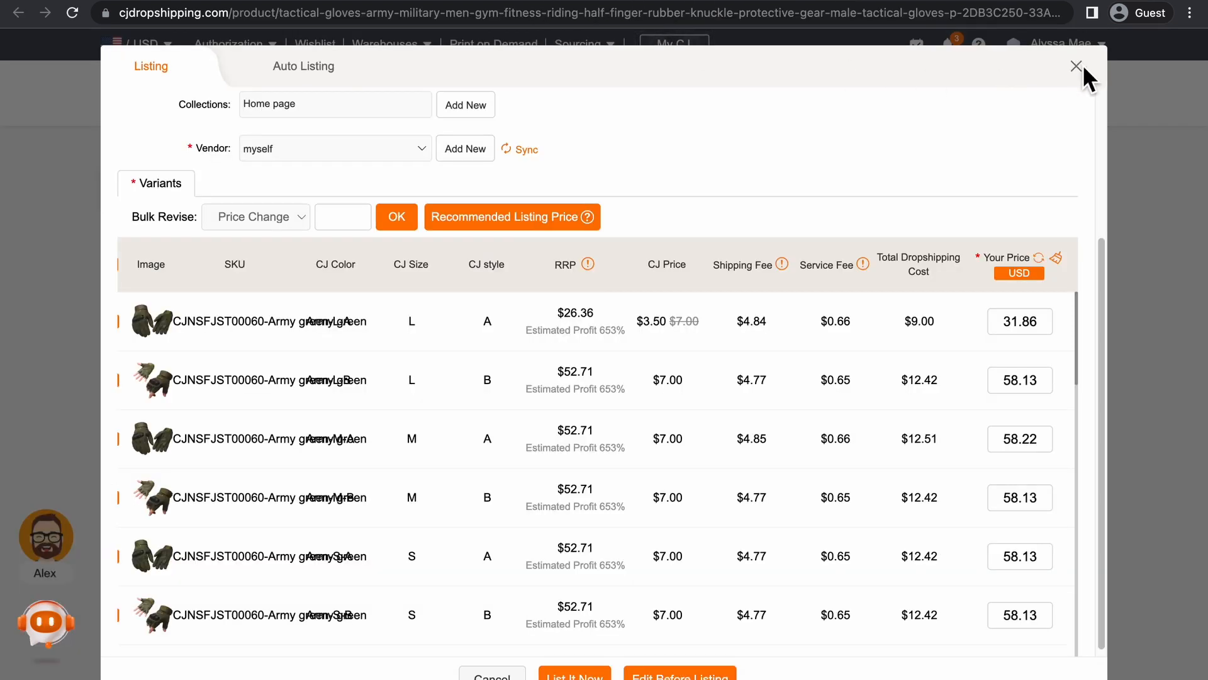
# Close the CJdropshipping listing window and open the account's product connections from the profile area.
pyautogui.click(1079, 65)
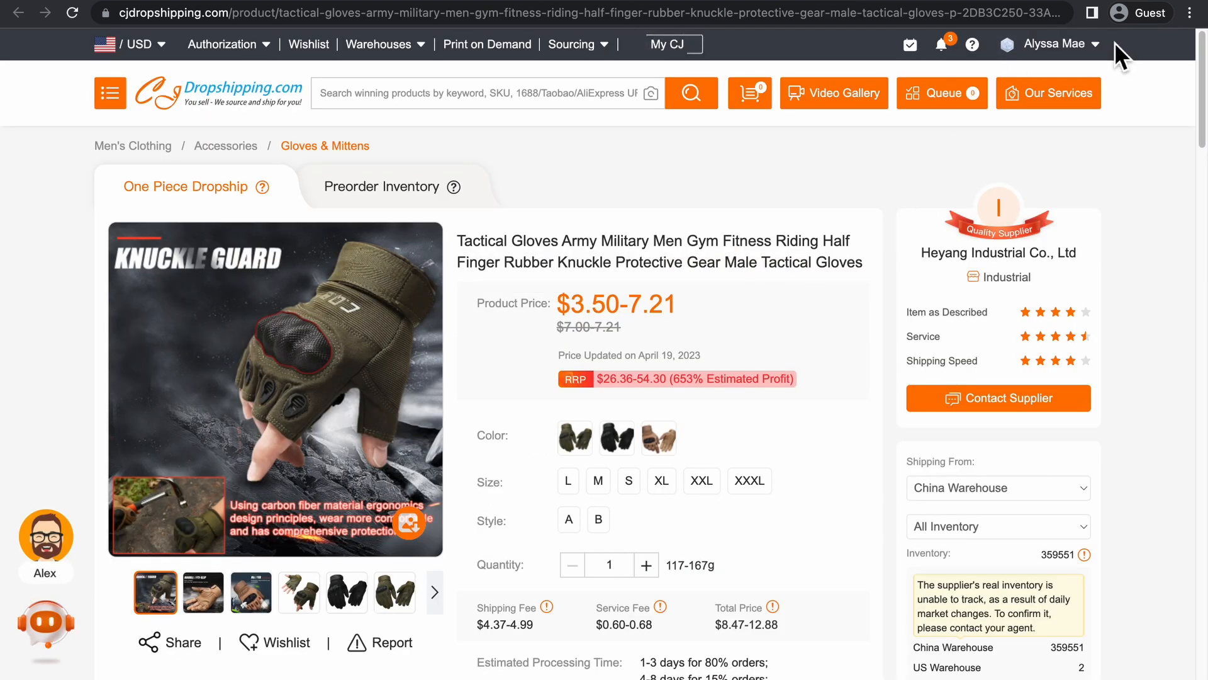
pyautogui.moveTo(1077, 46)
pyautogui.click(1064, 76)
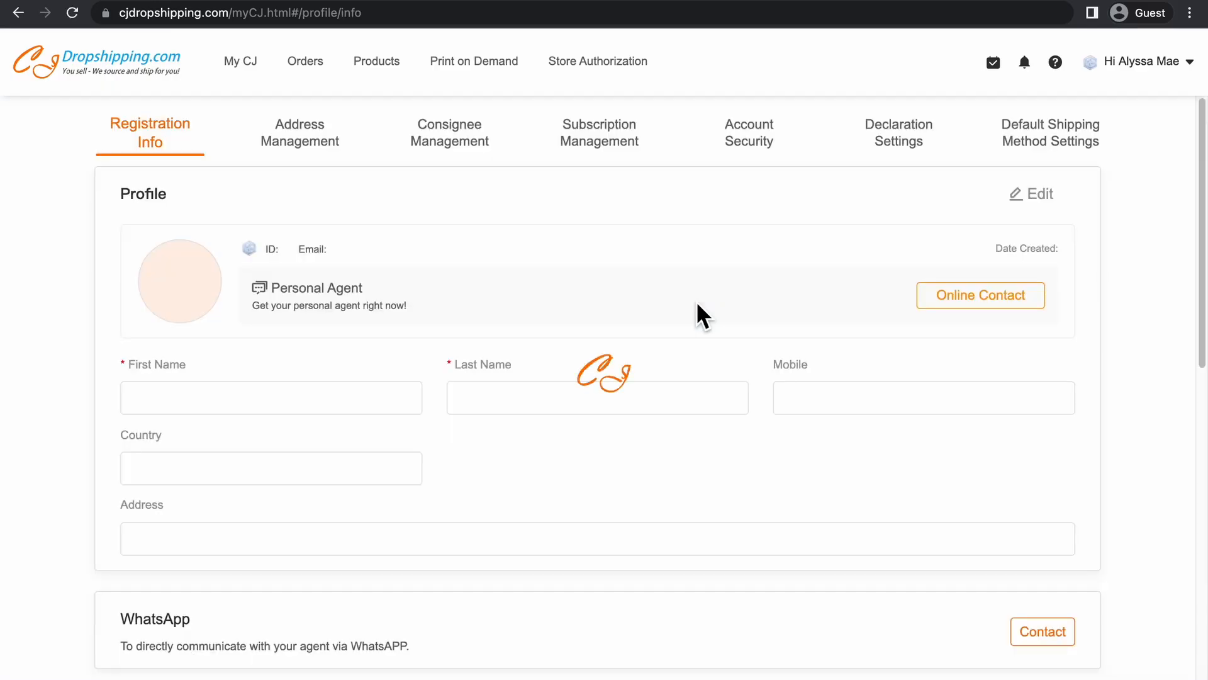
pyautogui.click(376, 68)
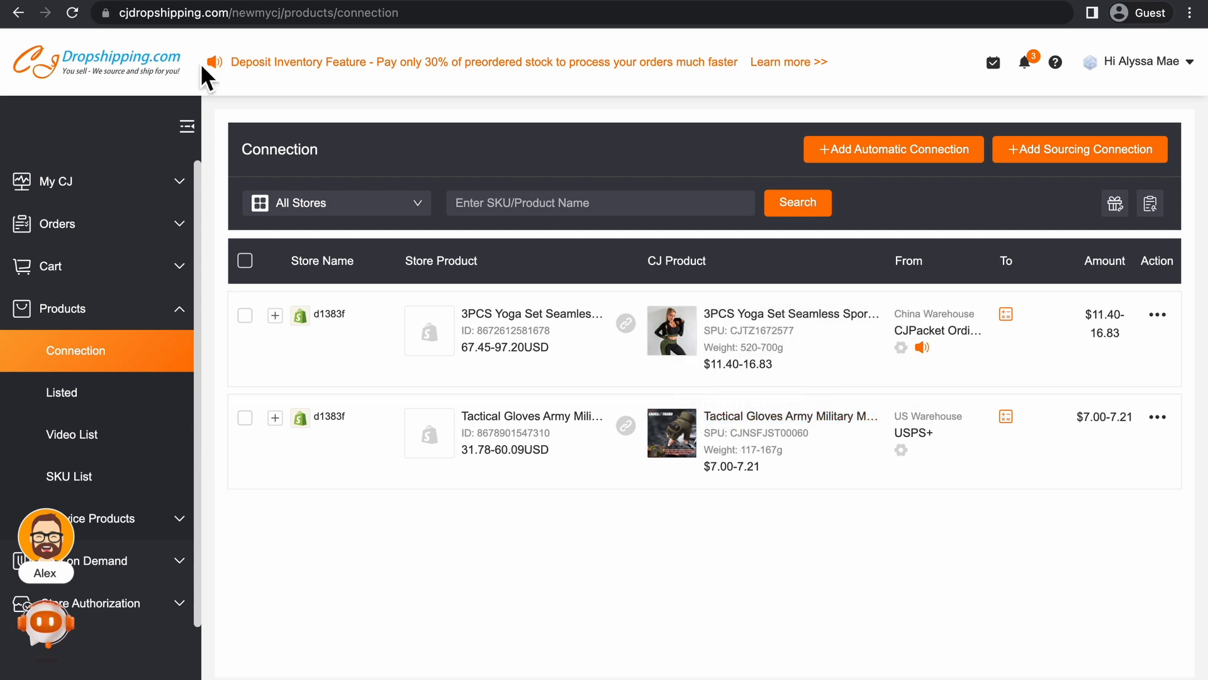
# Check the product list in the Shopify admin, open the live online store and examine its Featured products.
pyautogui.click(134, 2)
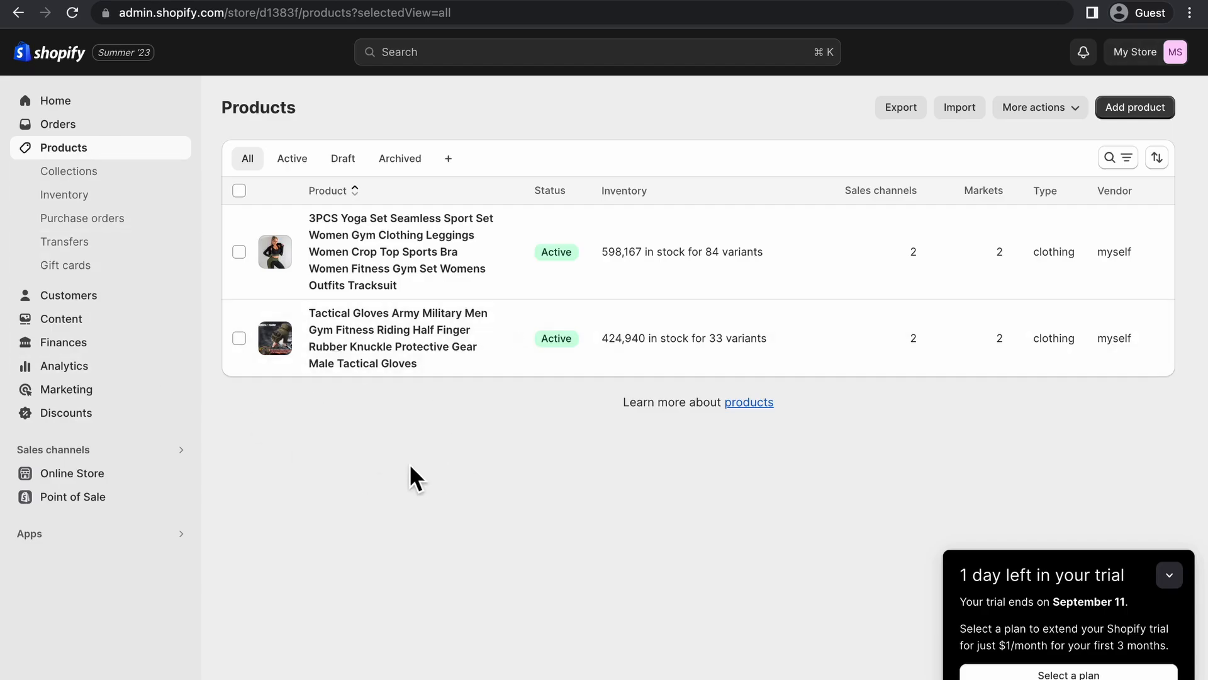
pyautogui.click(178, 473)
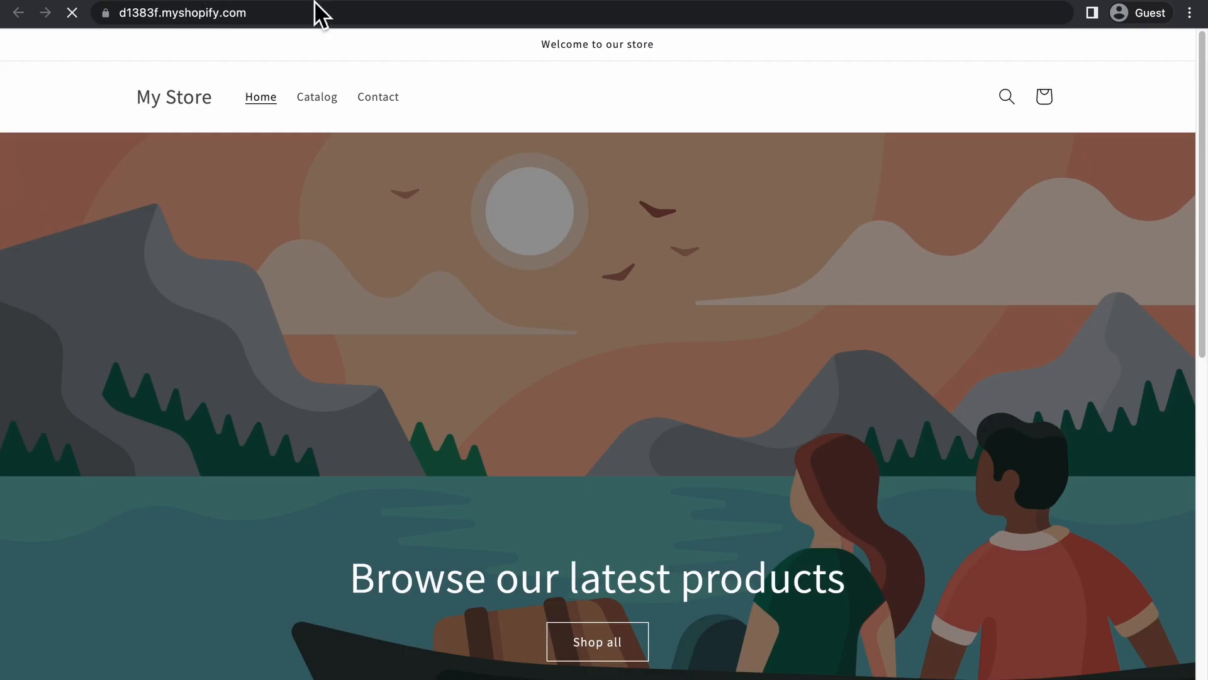
pyautogui.scroll(-8, 464, 278)
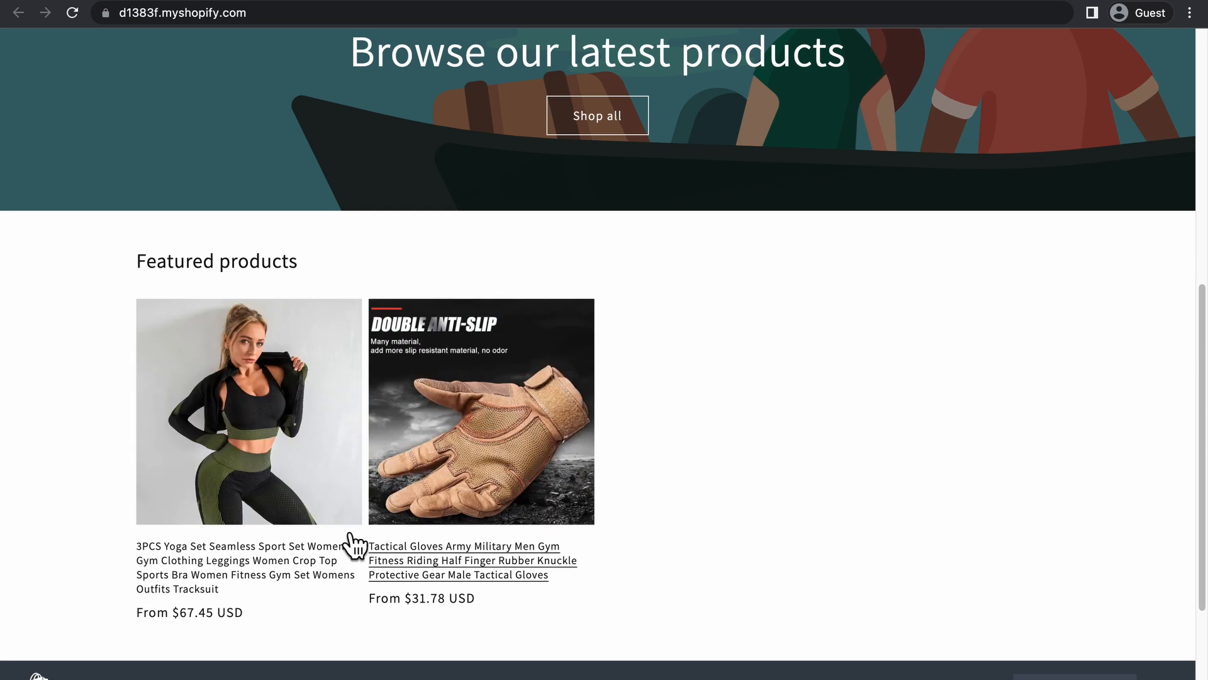
pyautogui.scroll(-3, 792, 458)
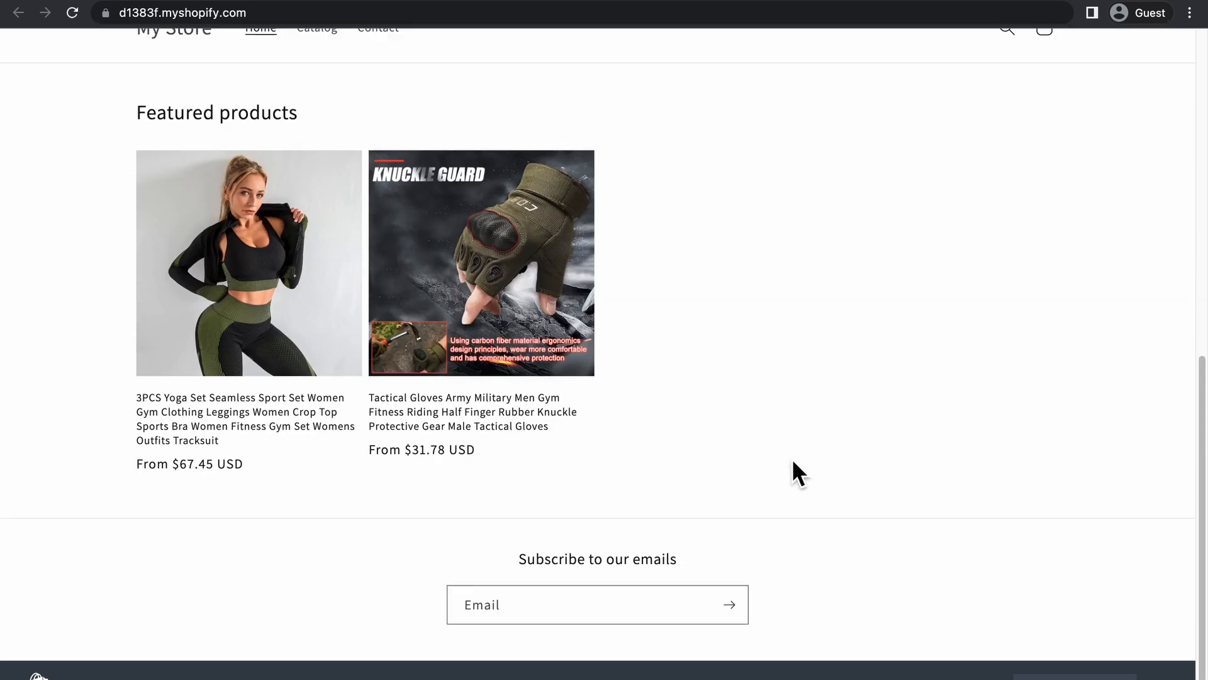
pyautogui.scroll(8, 828, 398)
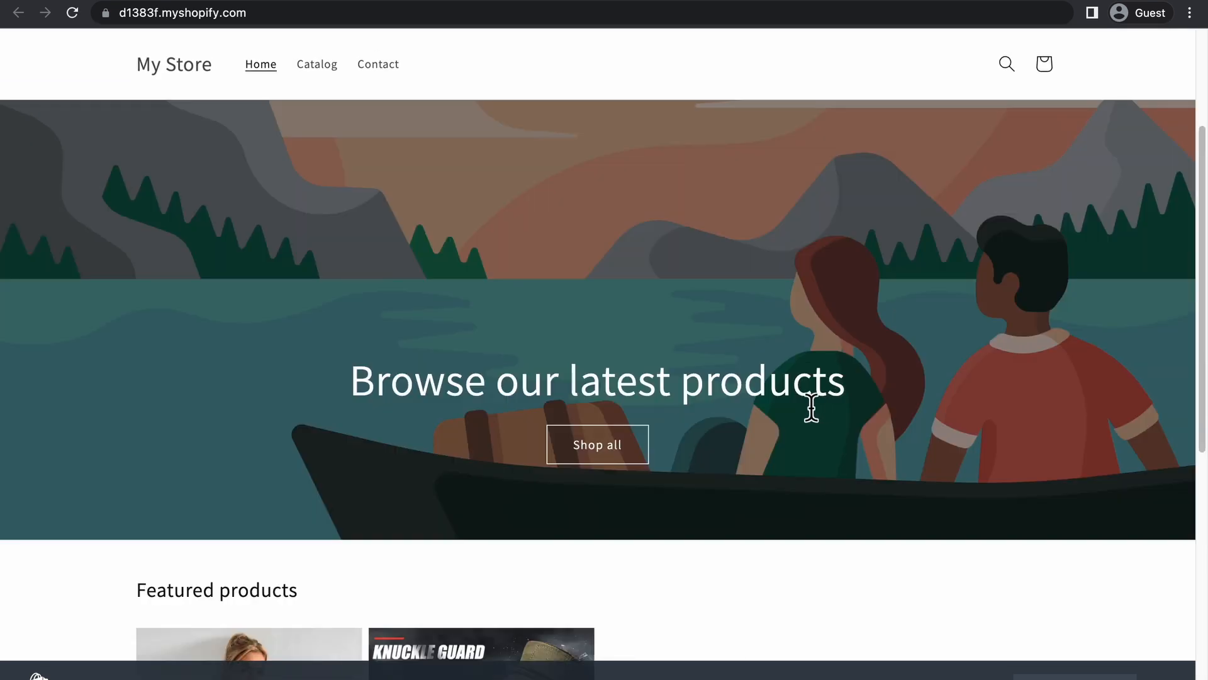
pyautogui.scroll(-9, 812, 342)
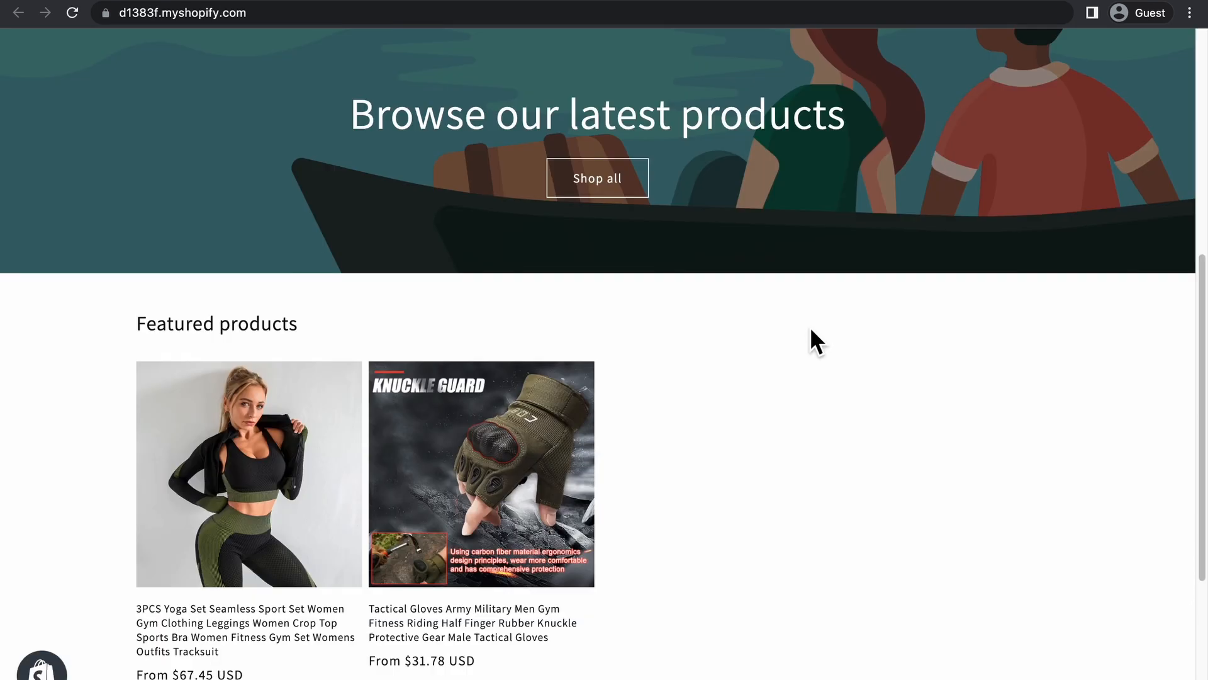
# Revisit the CJdropshipping homepage, then return to the Shopify storefront and view the Featured products again.
pyautogui.click(439, 1)
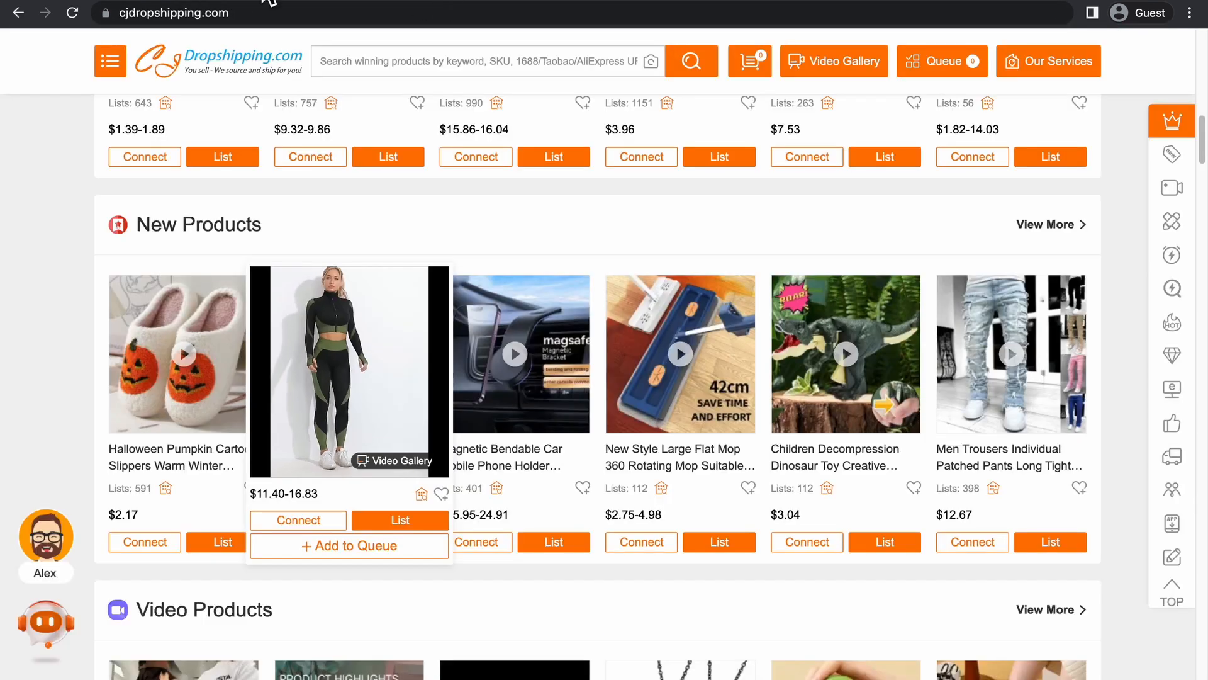
pyautogui.scroll(7, 1105, 525)
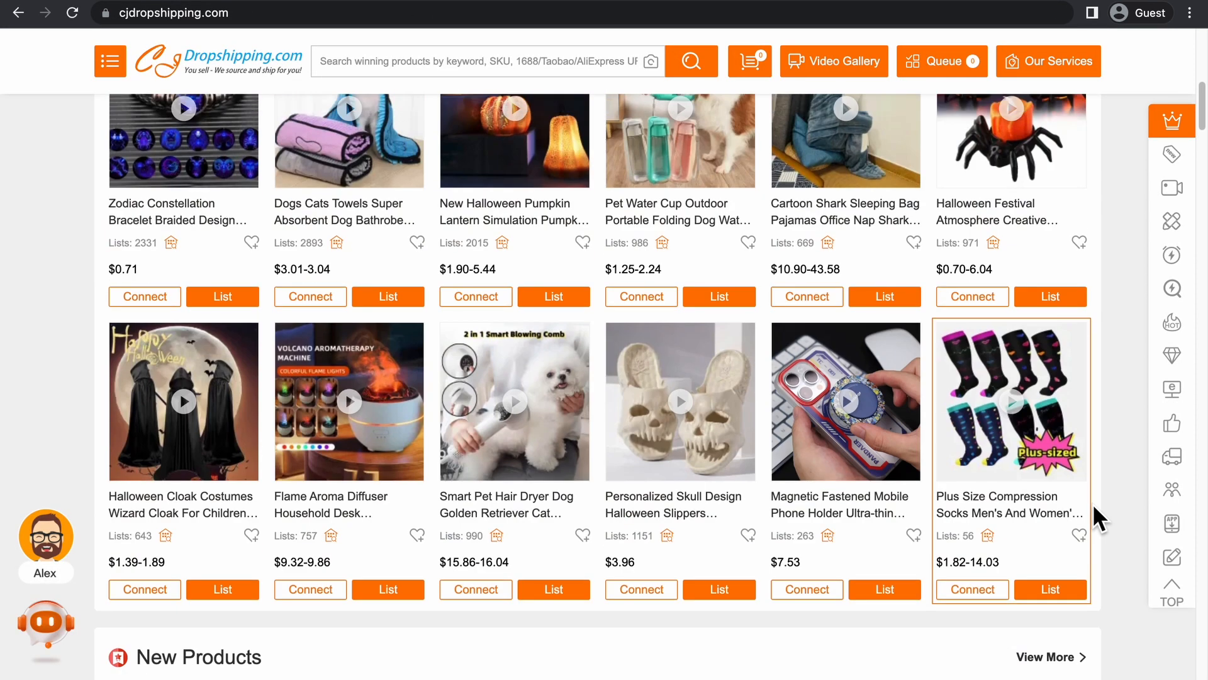
pyautogui.scroll(10, 1111, 501)
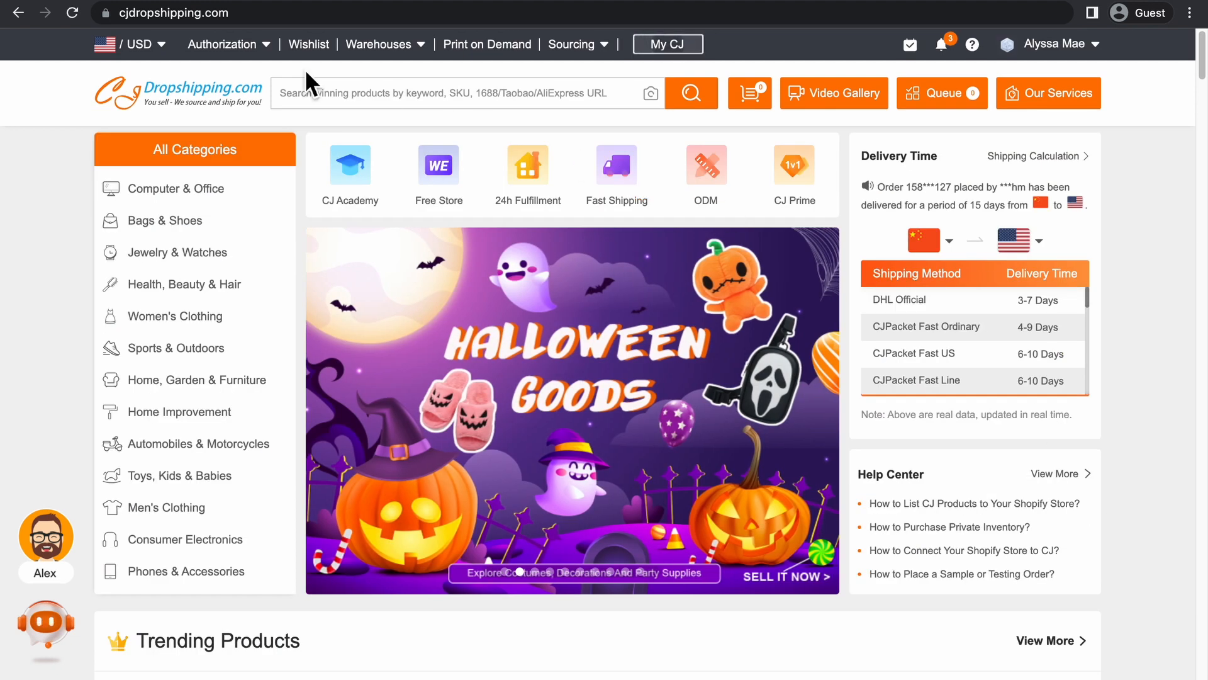
pyautogui.click(250, 6)
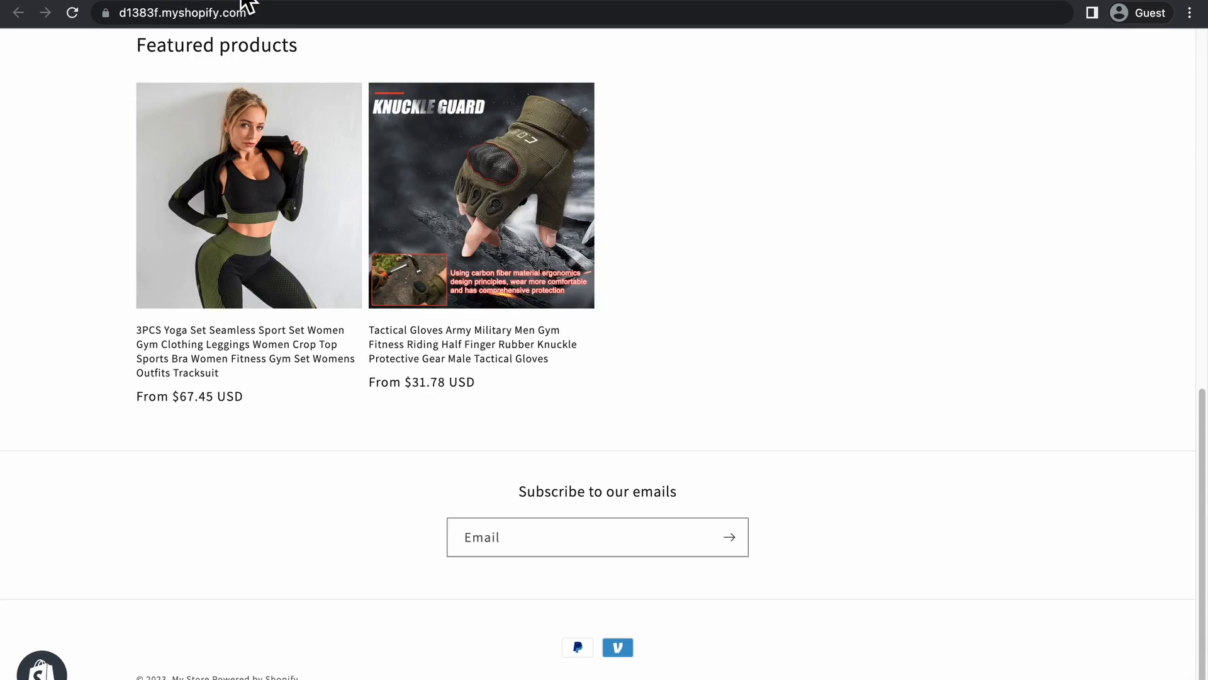
pyautogui.scroll(5, 18, 237)
pyautogui.scroll(-1, 28, 228)
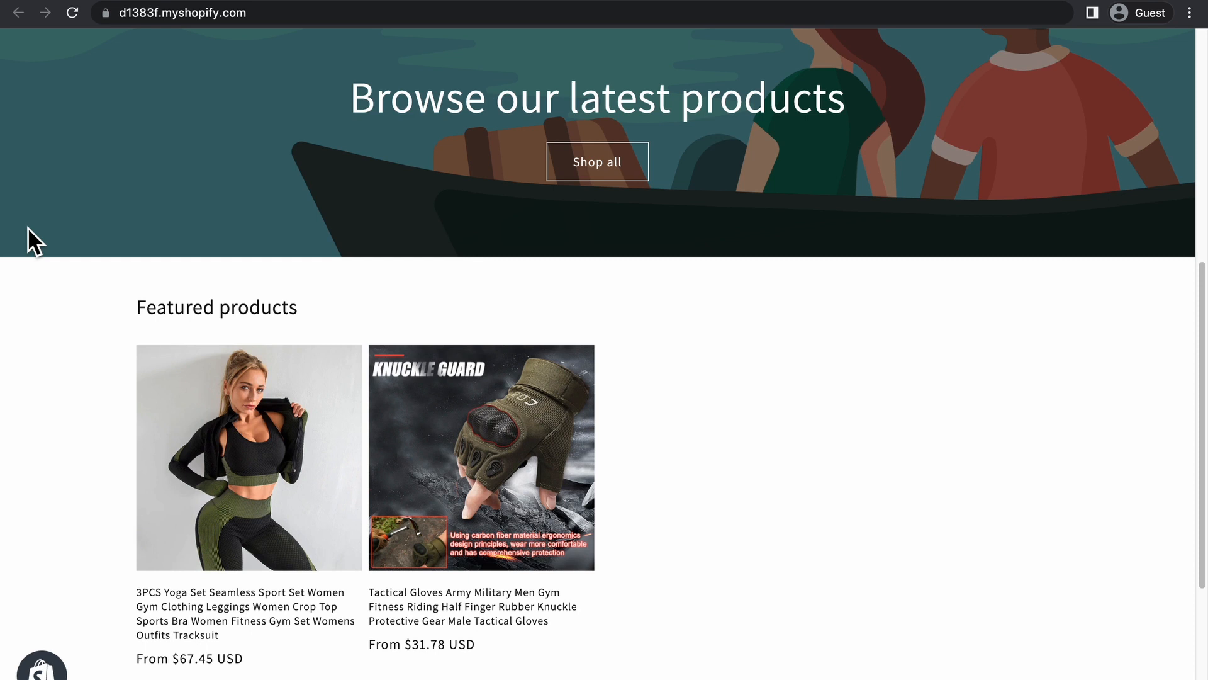